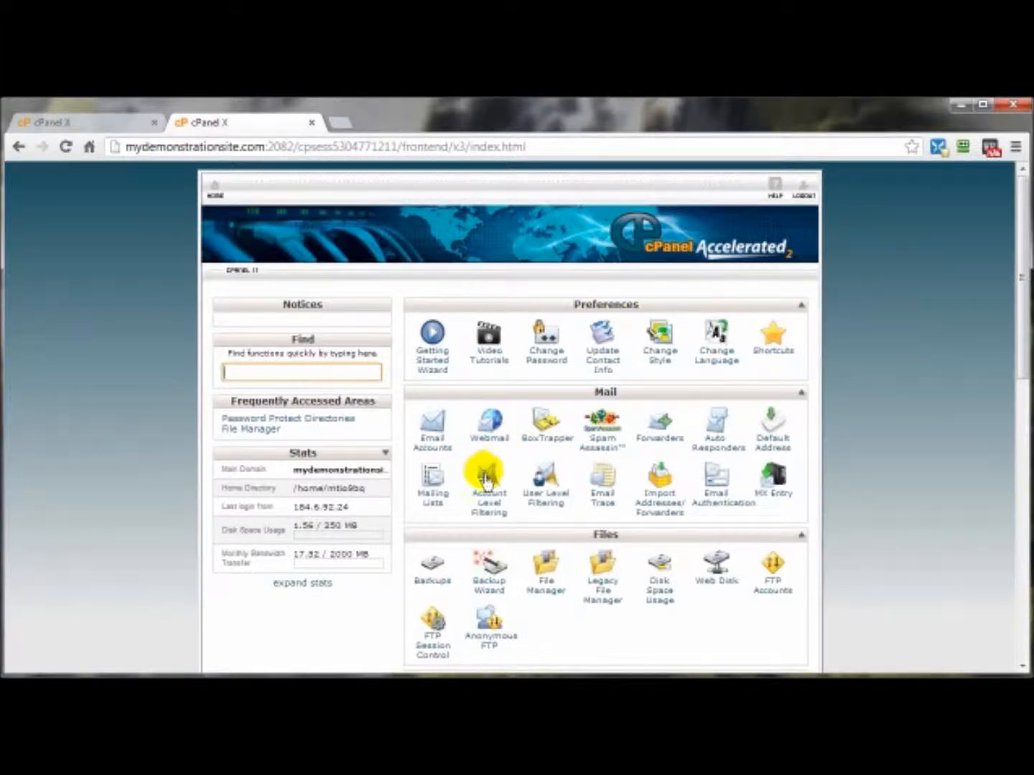
Open the MySQL Databases page from the hosting control panel's home page
scroll(866, 520, down, 5)
scroll(866, 522, down, 1)
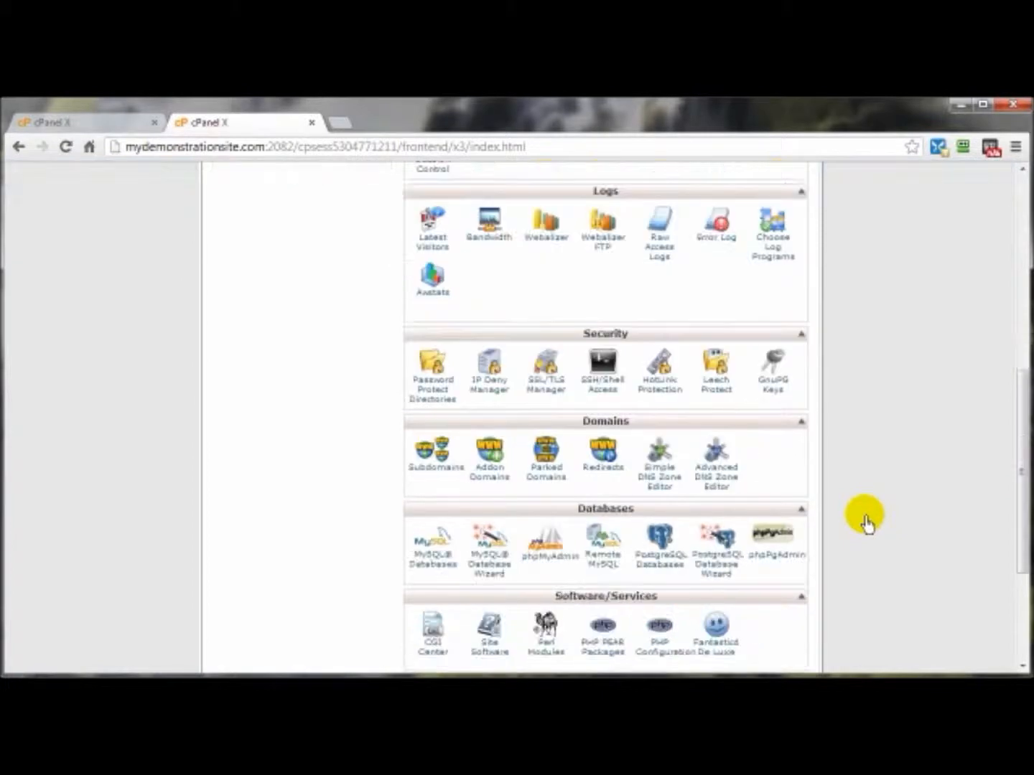
click(432, 567)
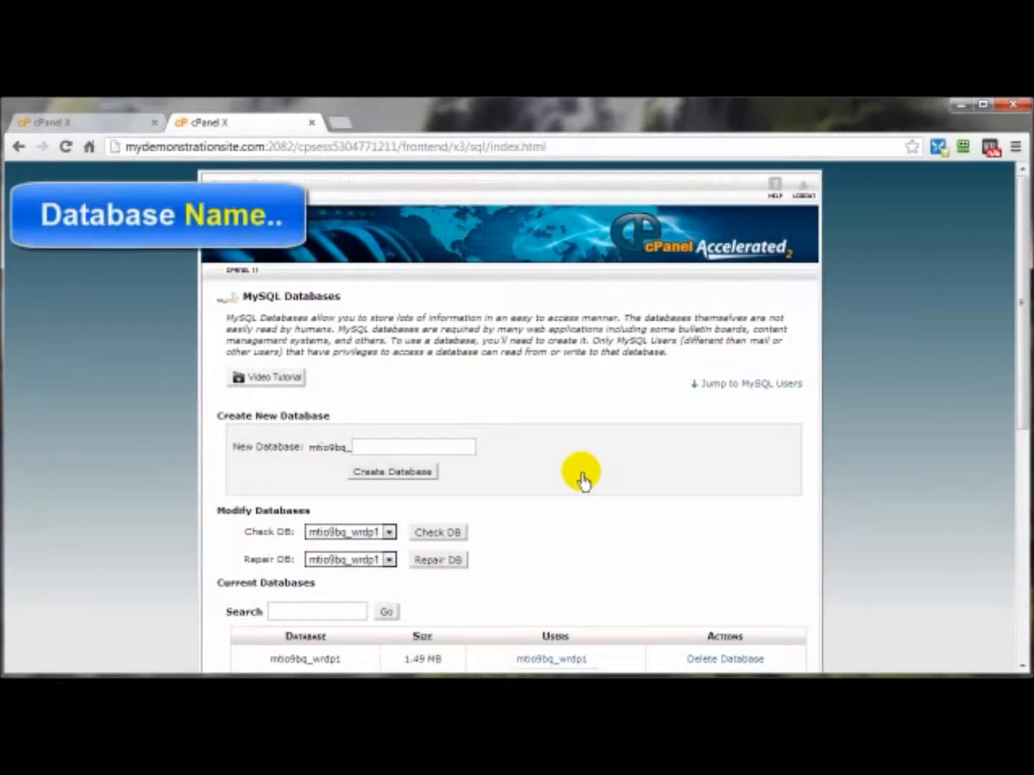
Create a new MySQL database with the name test after the account prefix
scroll(288, 469, down, 3)
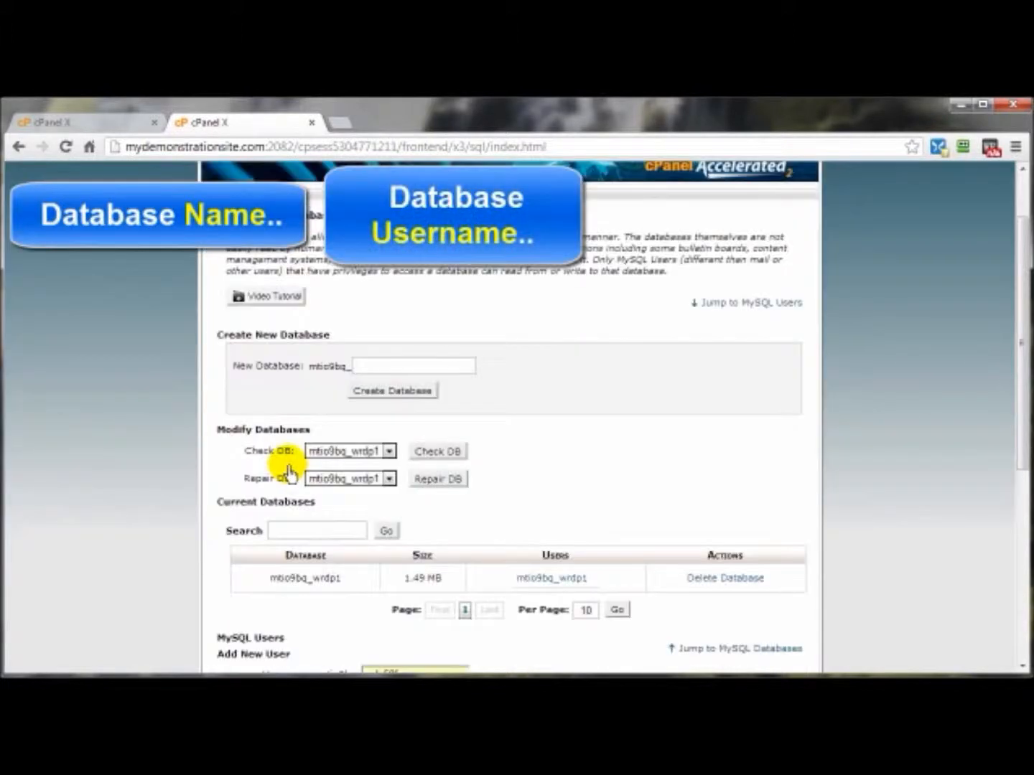
scroll(289, 471, down, 3)
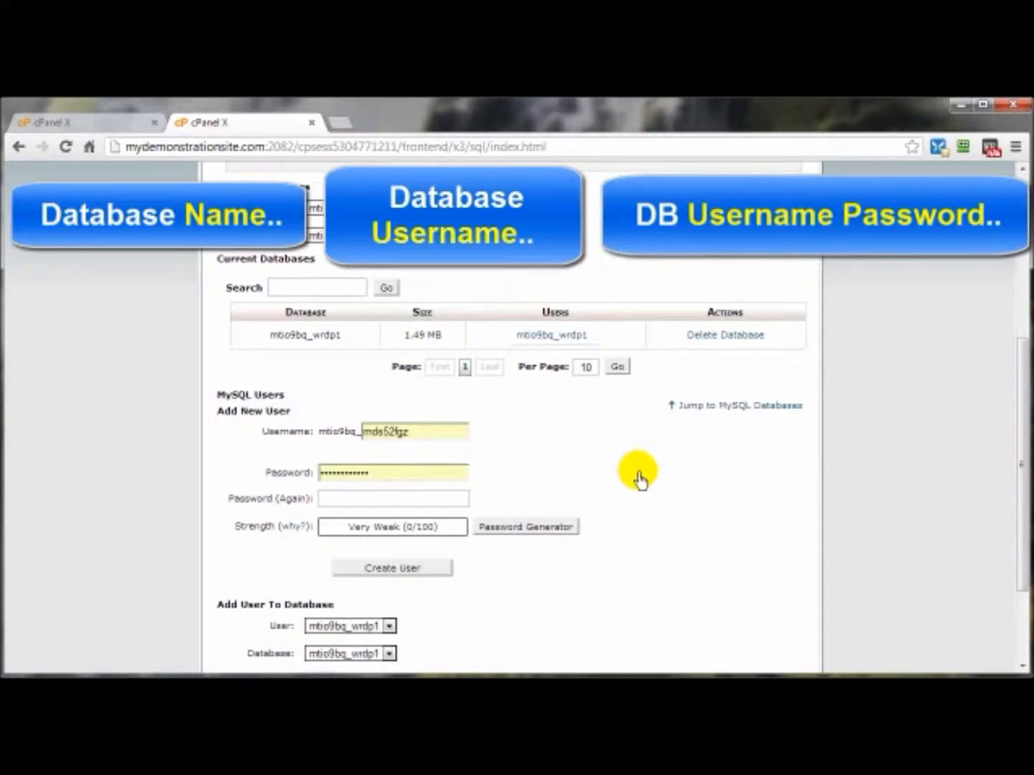
scroll(639, 463, up, 3)
scroll(629, 372, up, 1)
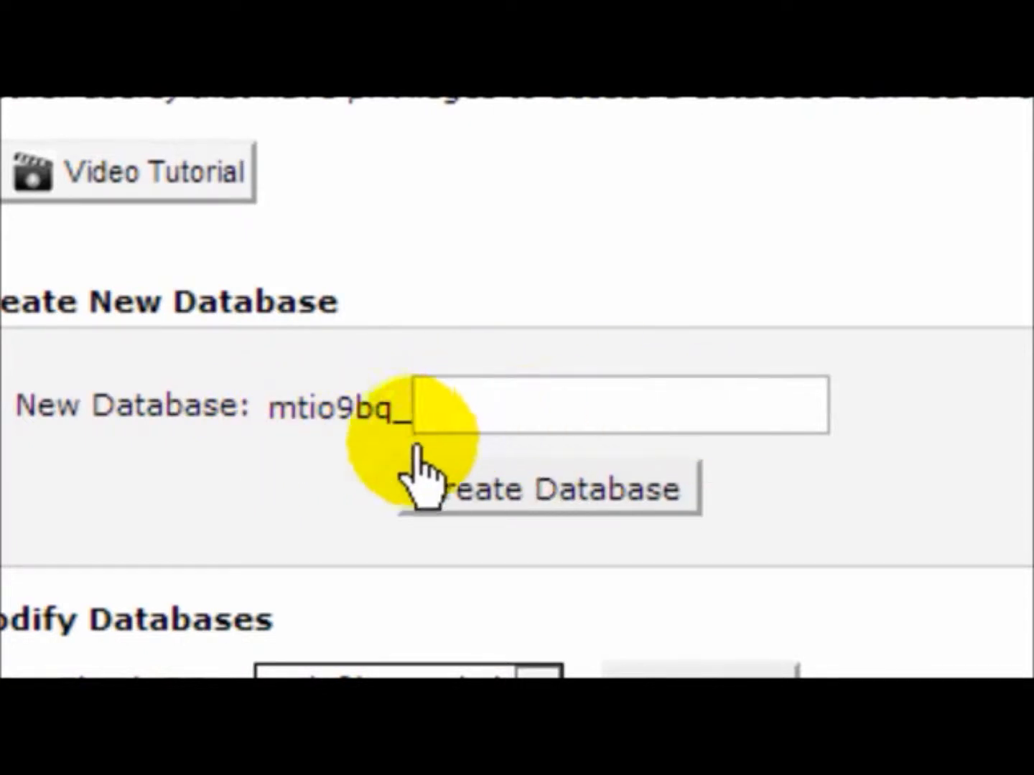
click(456, 409)
text(test)
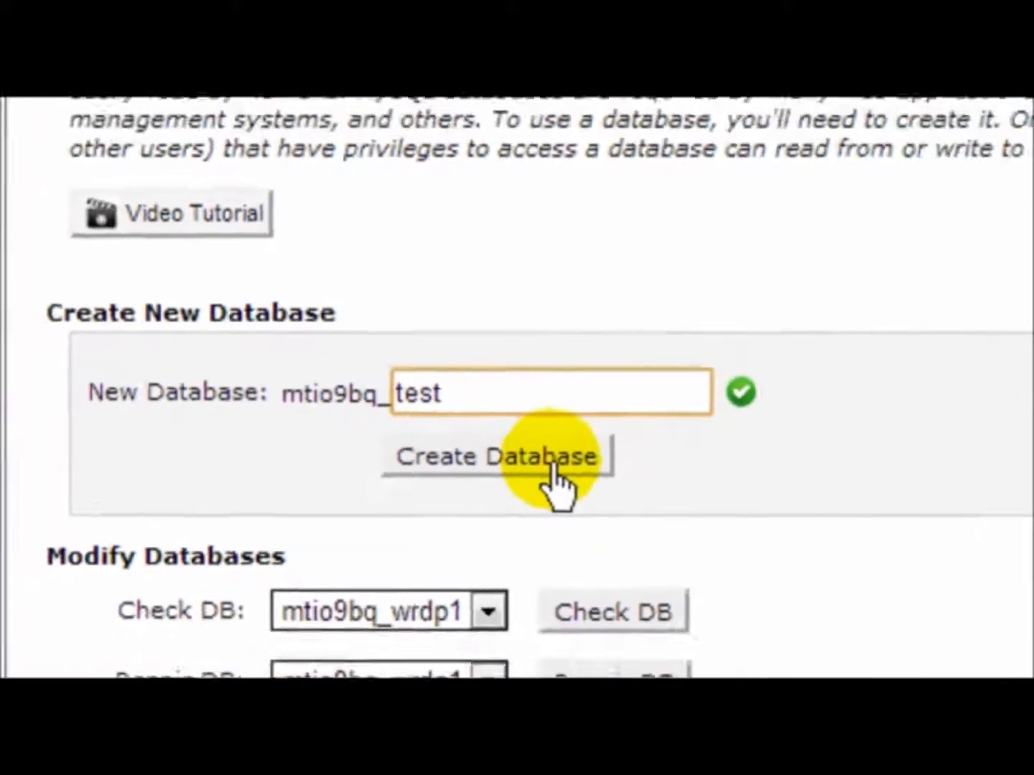
click(552, 470)
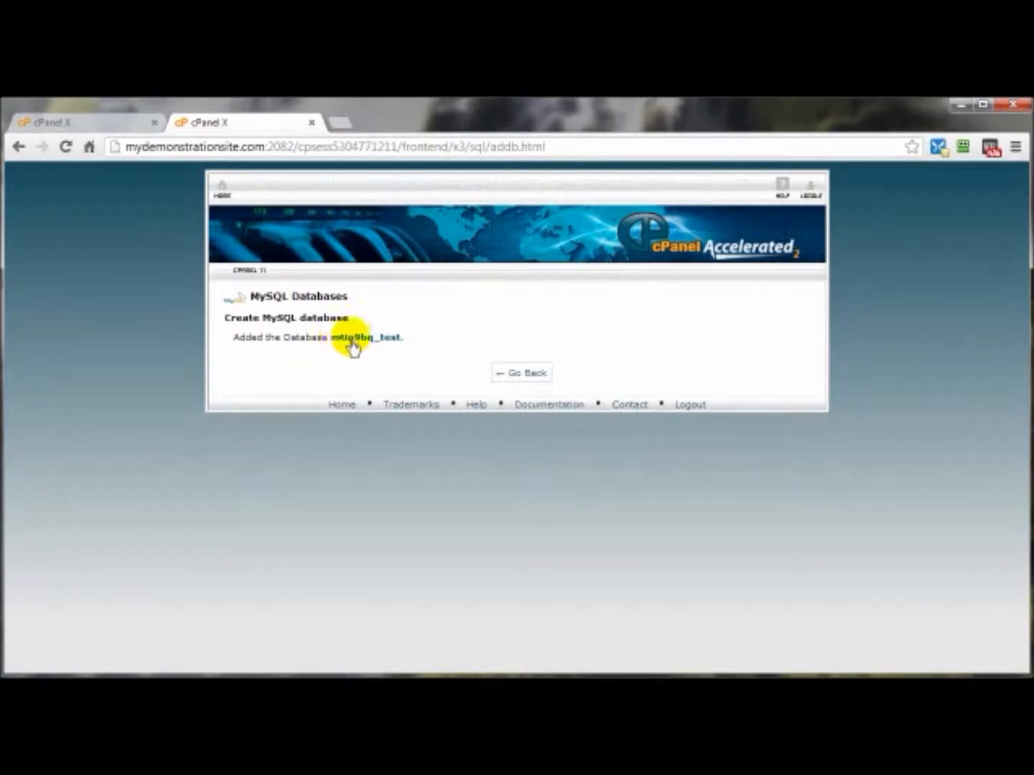
Copy the full name of the newly added database, then return to the MySQL Databases page
drag(332, 340, 398, 345)
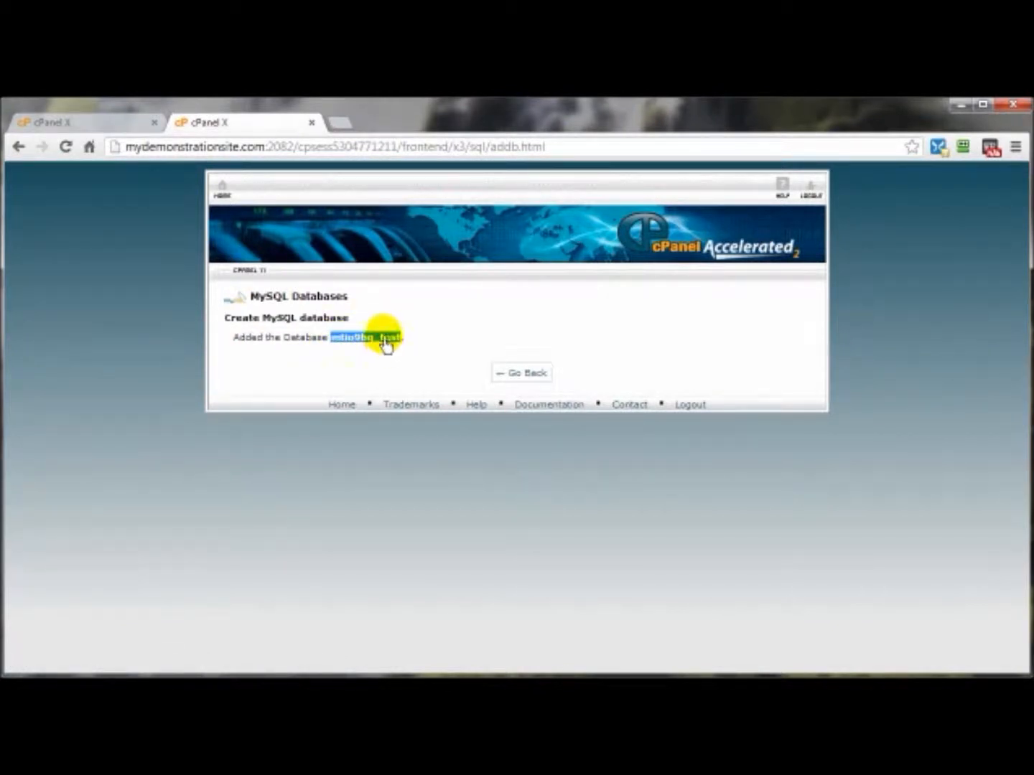
right_click(399, 342)
click(433, 349)
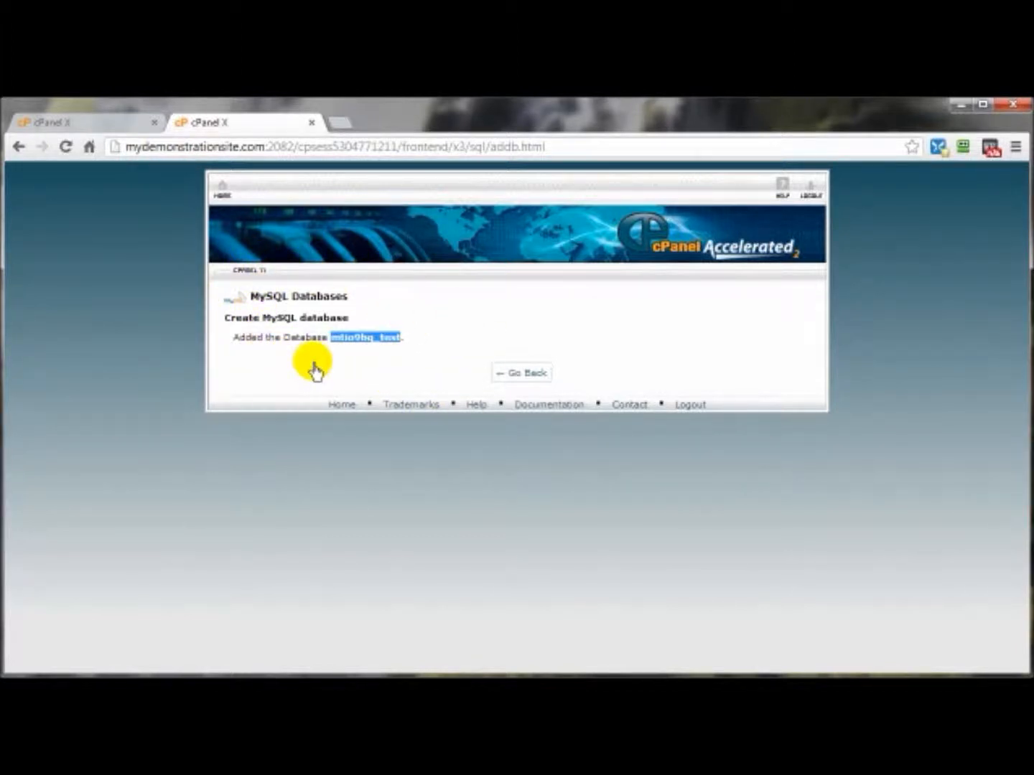
click(527, 376)
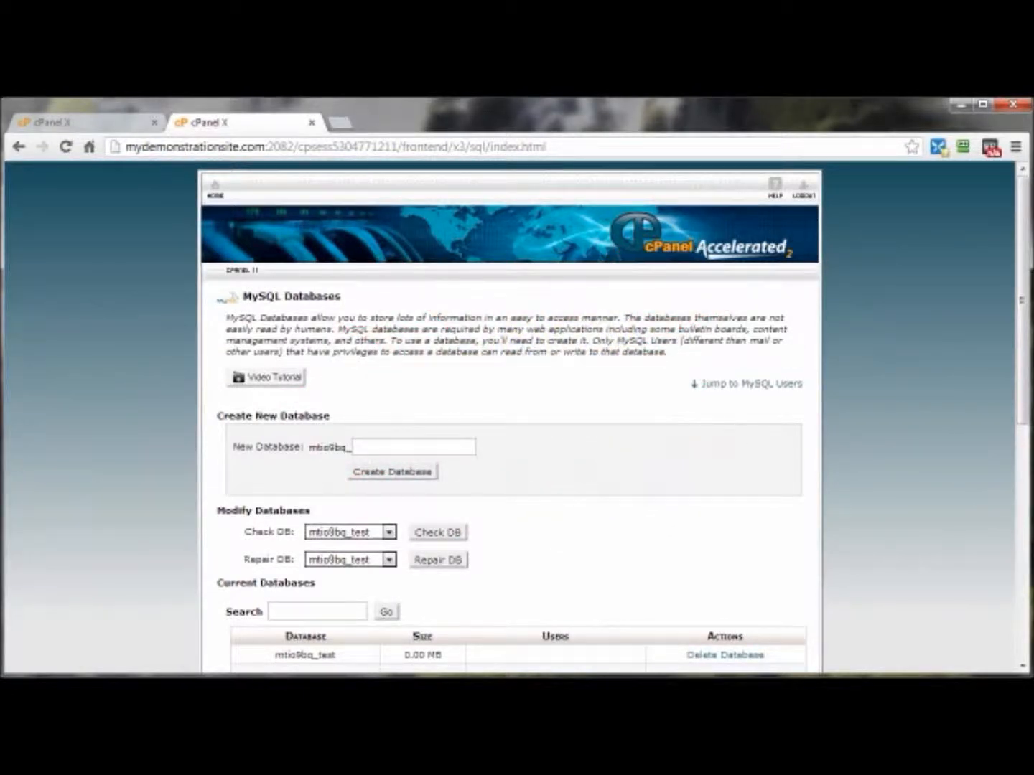
In a Notepad window, write "DB Name: mtio9bq_test" followed by the empty lines "UserName:" and "Password:"
drag(1032, 154, 461, 159)
text(DB Name: mtio9bq_test)
key(Return)
text(UserName:)
key(Return)
text(Passwore)
text(:)
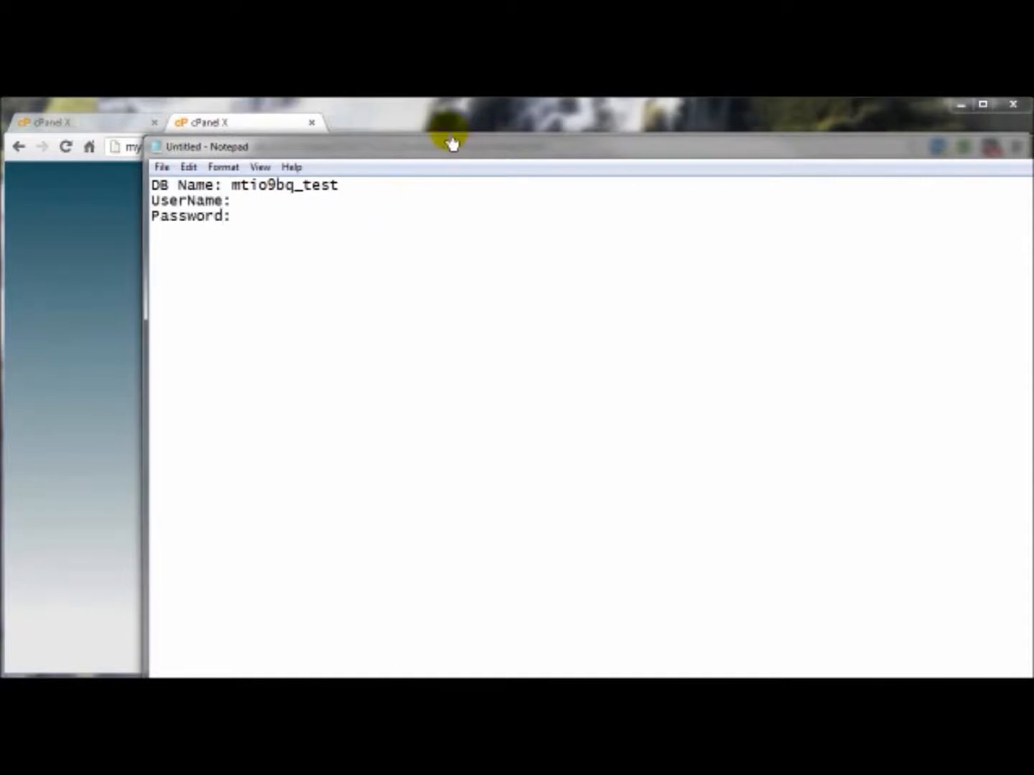
drag(1031, 375, 989, 380)
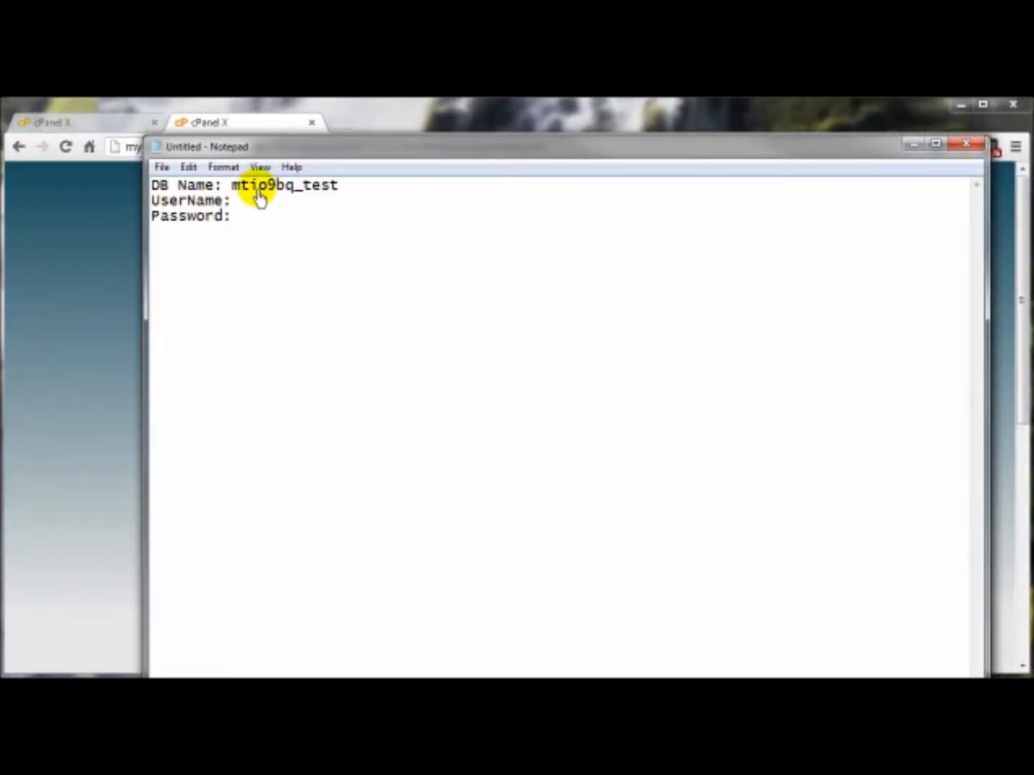
Back on the MySQL Databases page, replace the prefilled username of the new MySQL user with test
drag(327, 145, 1031, 193)
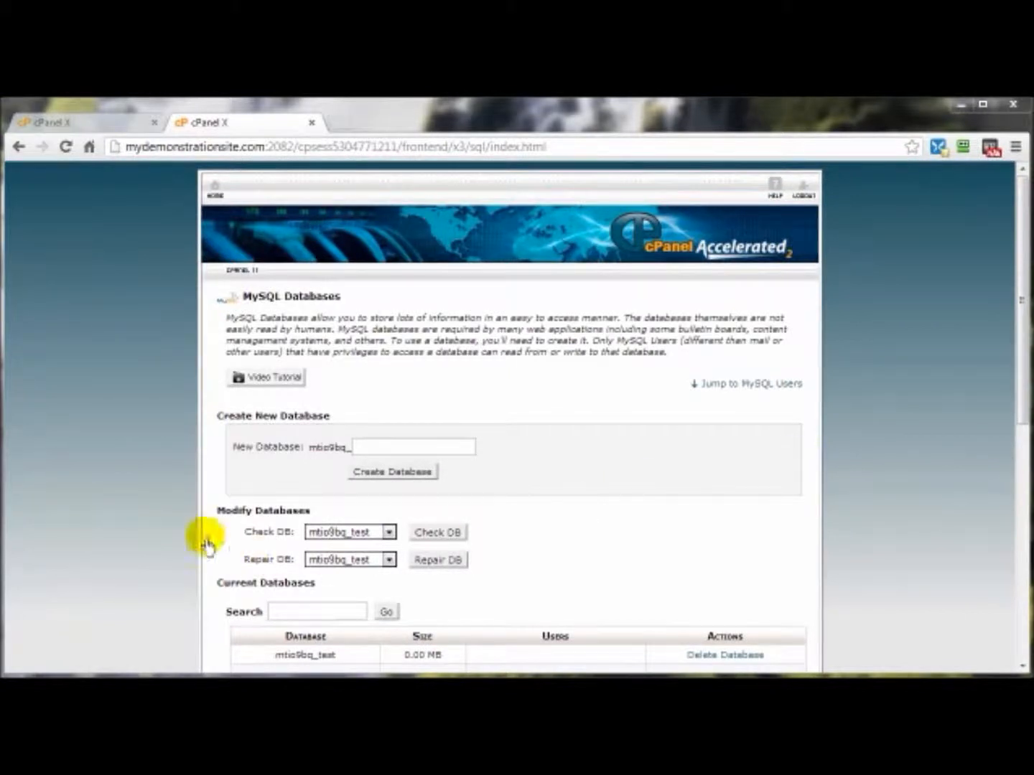
scroll(676, 536, down, 3)
scroll(676, 536, down, 1)
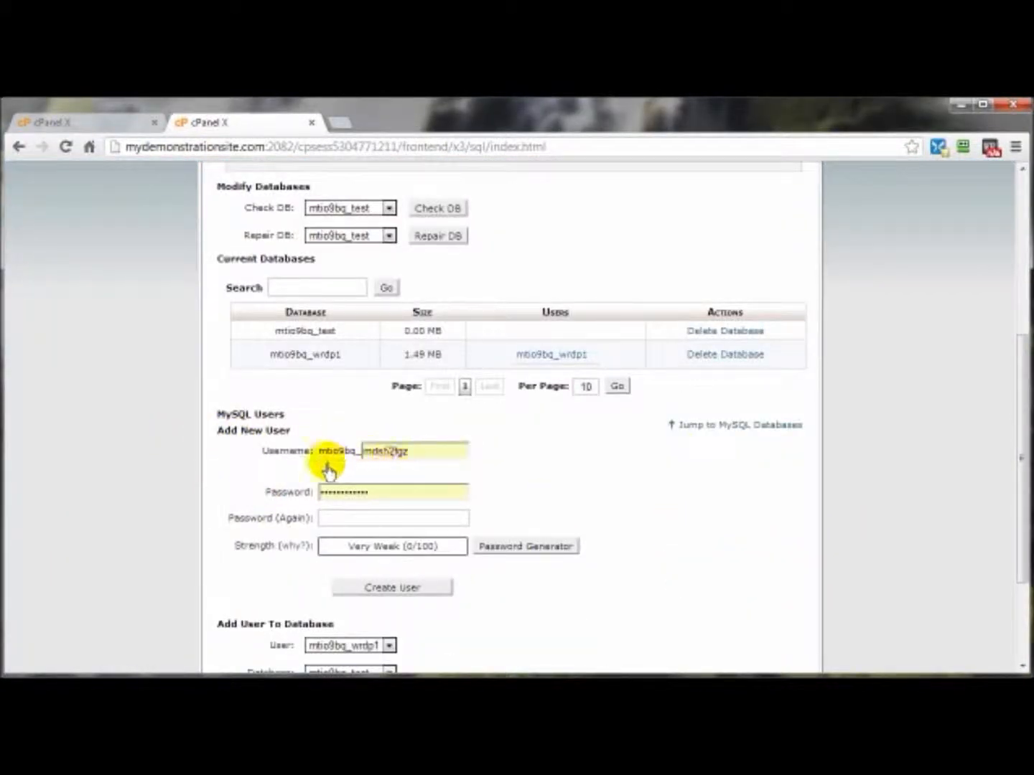
drag(417, 454, 364, 453)
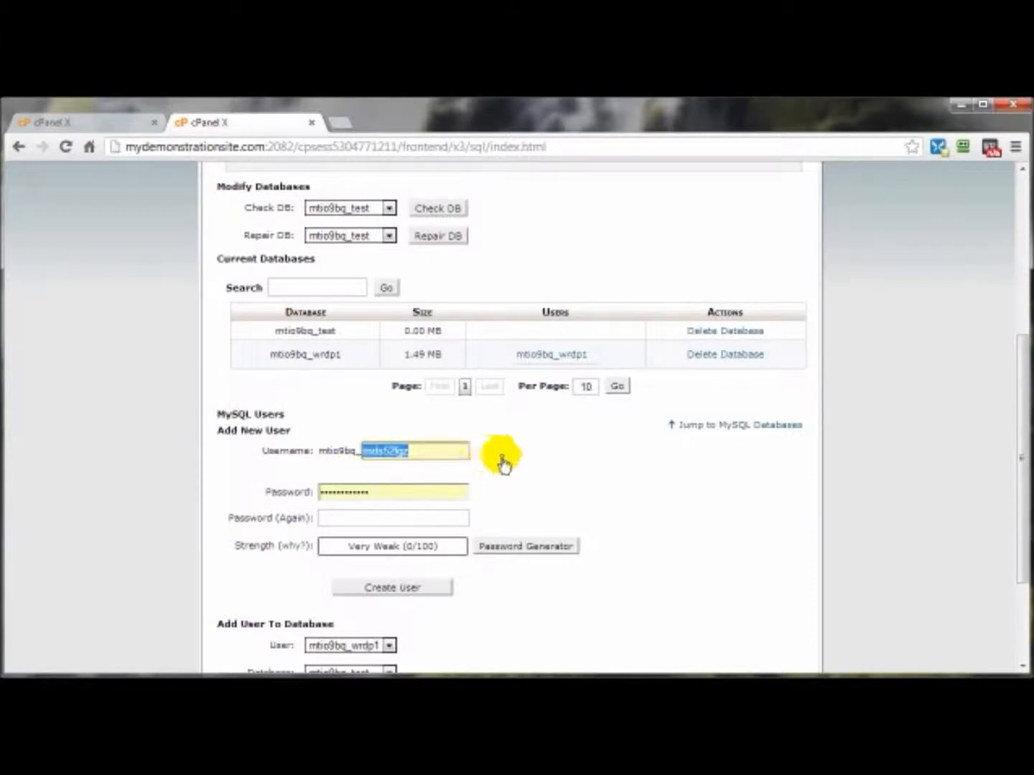
text(test)
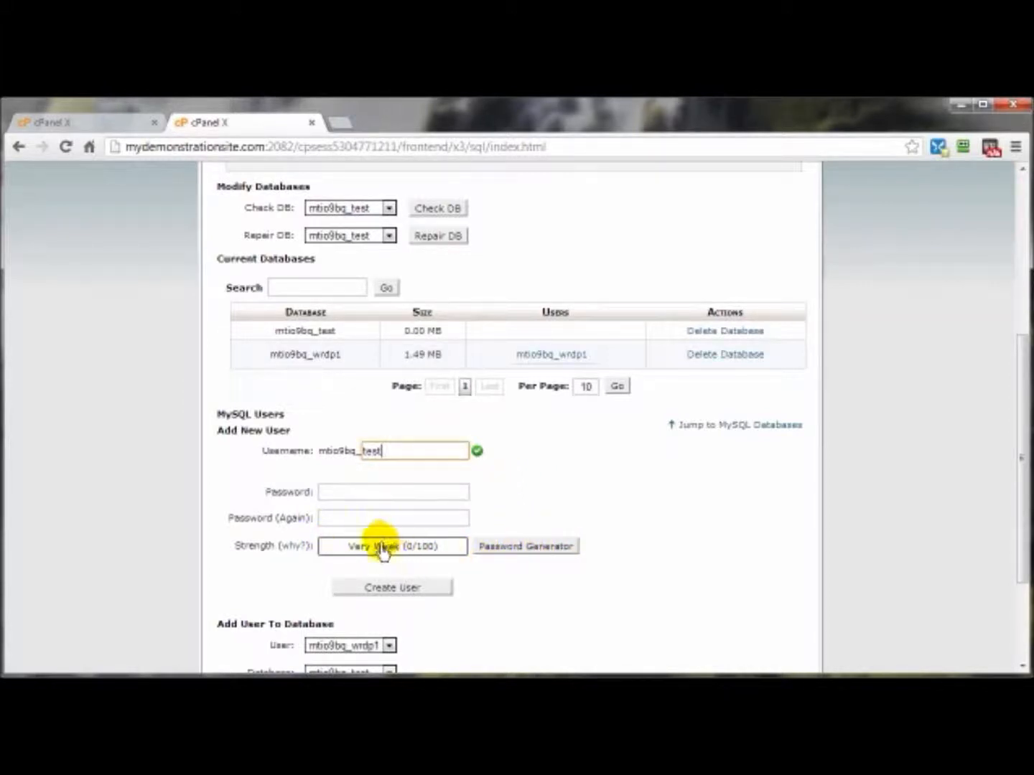
Generate a fresh random password for the new MySQL user and copy it to the clipboard
click(527, 548)
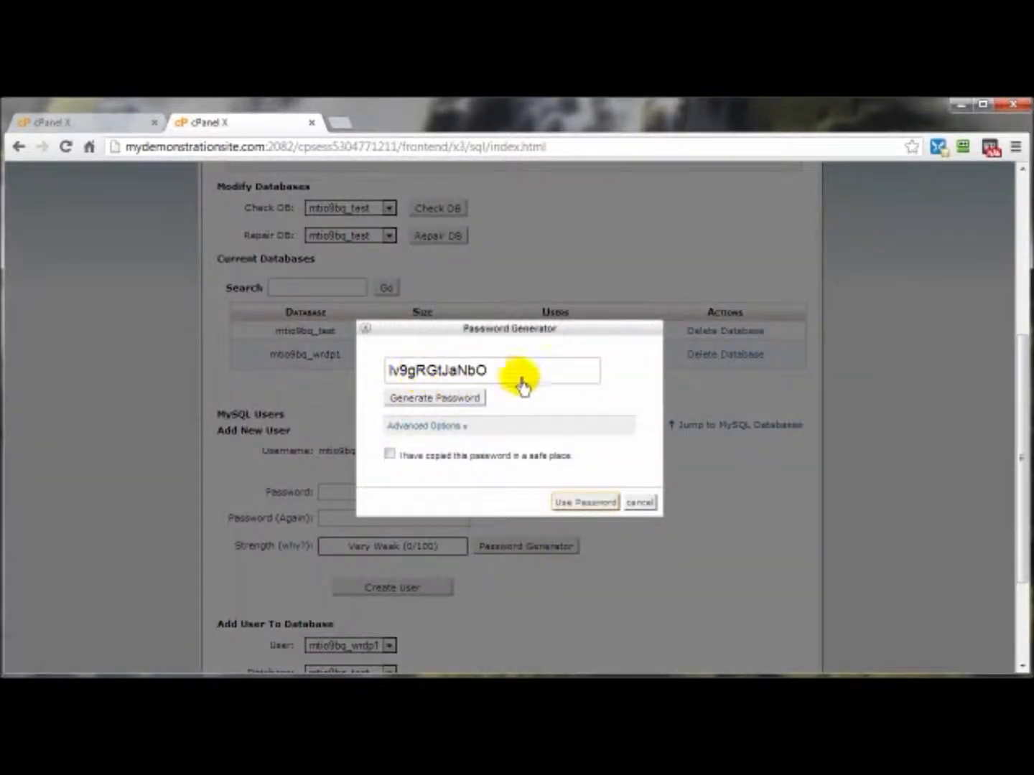
click(410, 408)
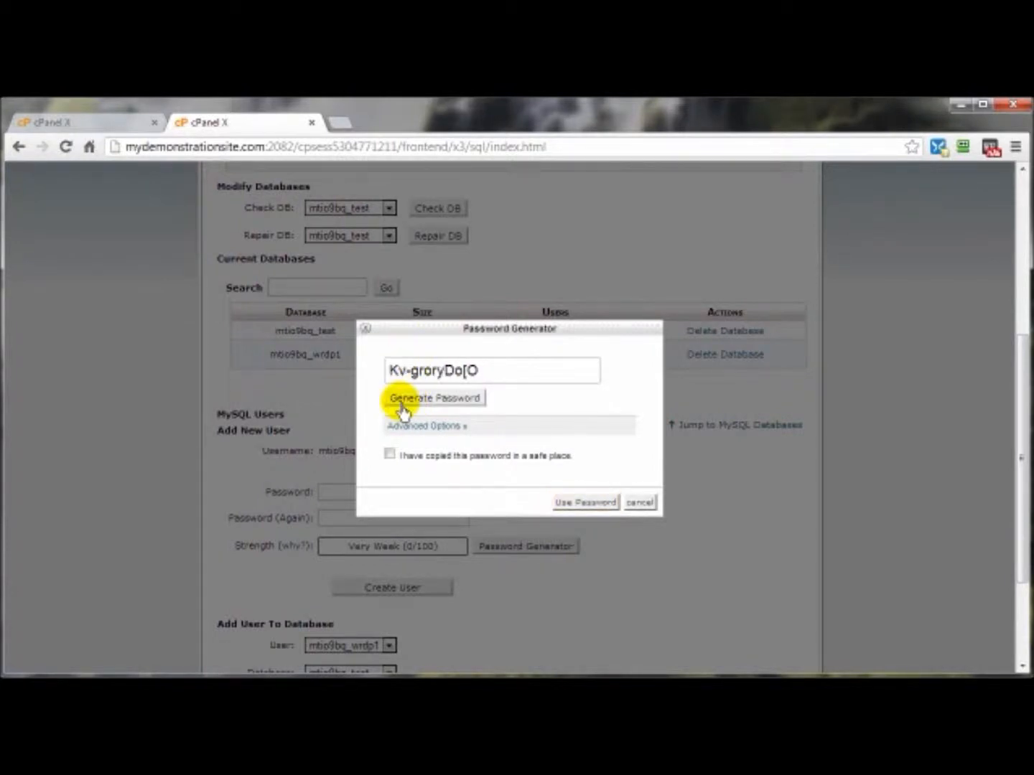
click(407, 407)
click(407, 404)
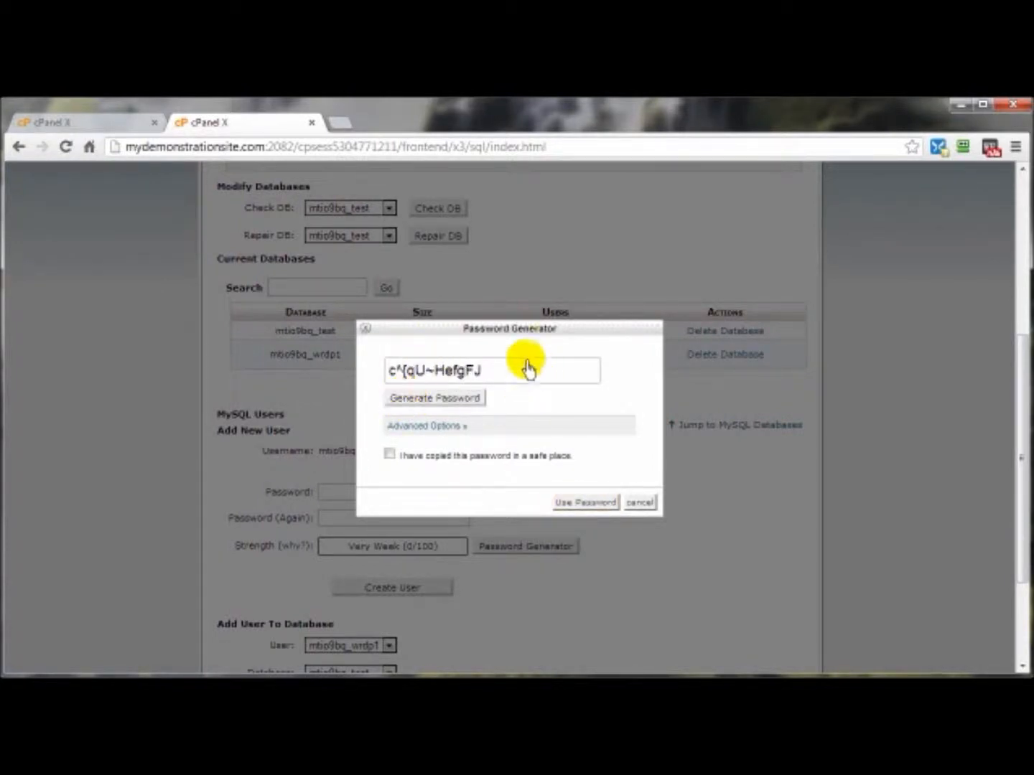
drag(487, 380, 389, 378)
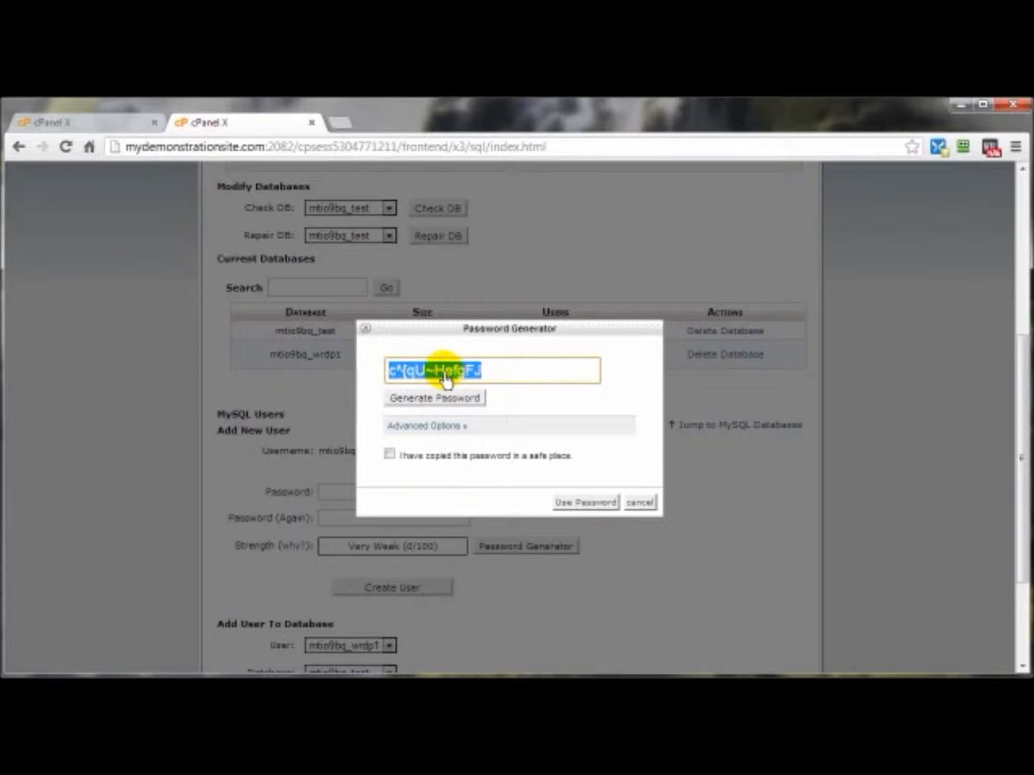
right_click(446, 372)
click(492, 443)
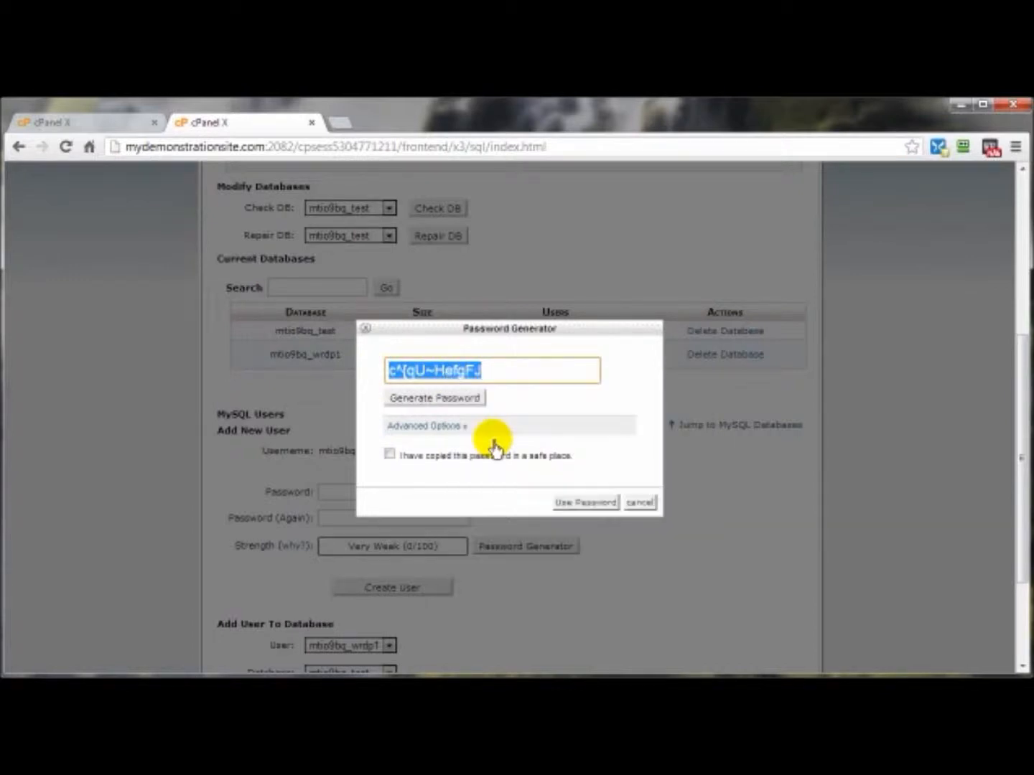
Mark the generated password as copied to a safe place, use it for the new MySQL user, and create the user
click(390, 456)
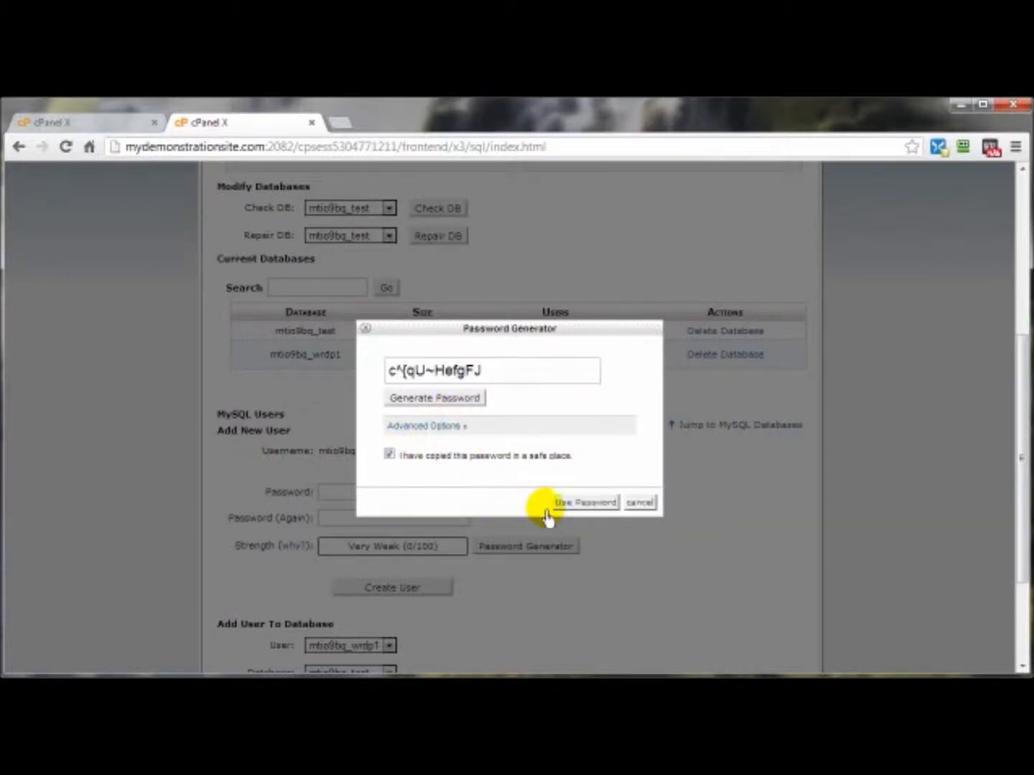
click(584, 502)
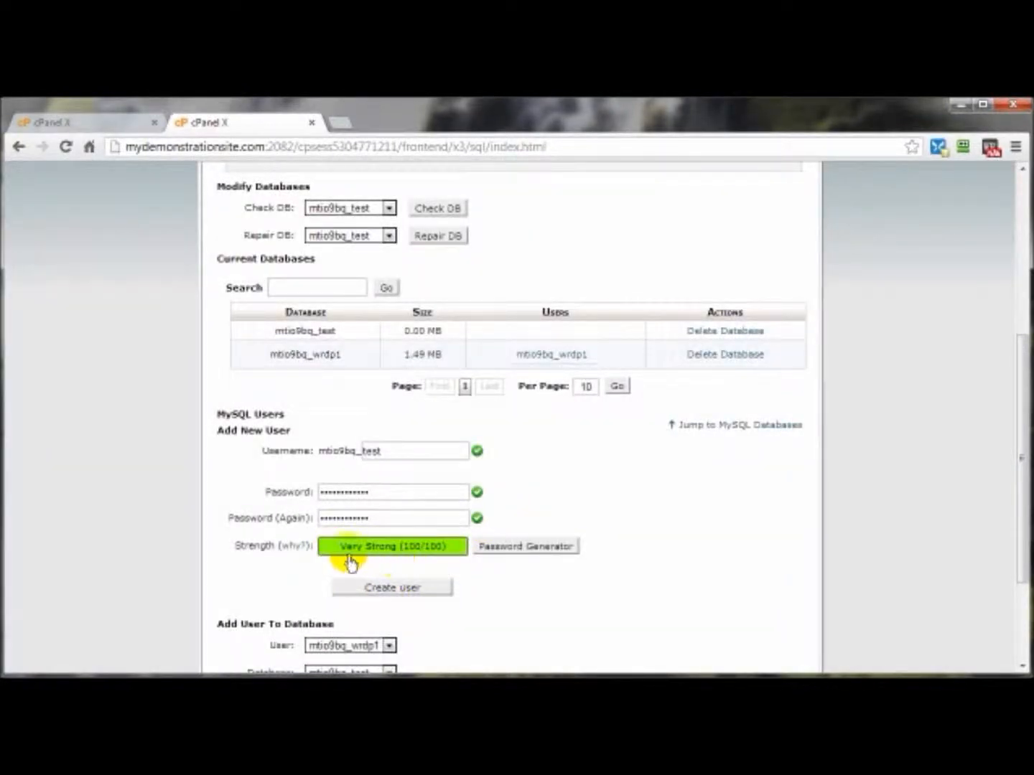
click(368, 592)
Switch to Notepad and paste the copied database user password after "Password:"
key(alt+Tab)
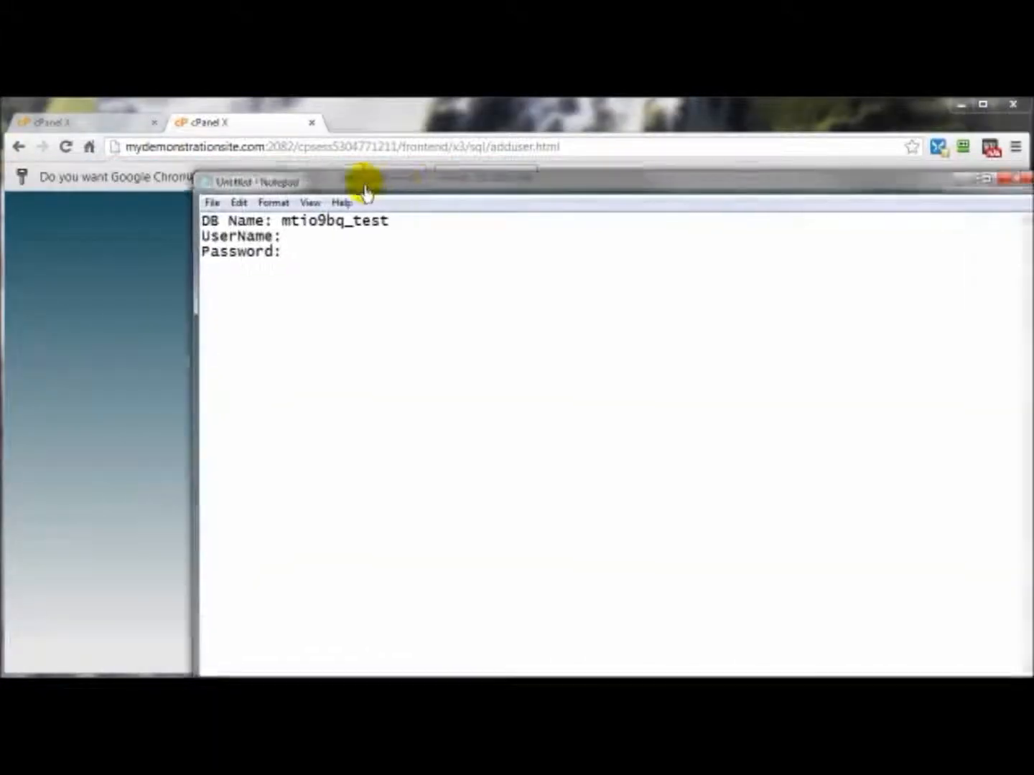
right_click(220, 257)
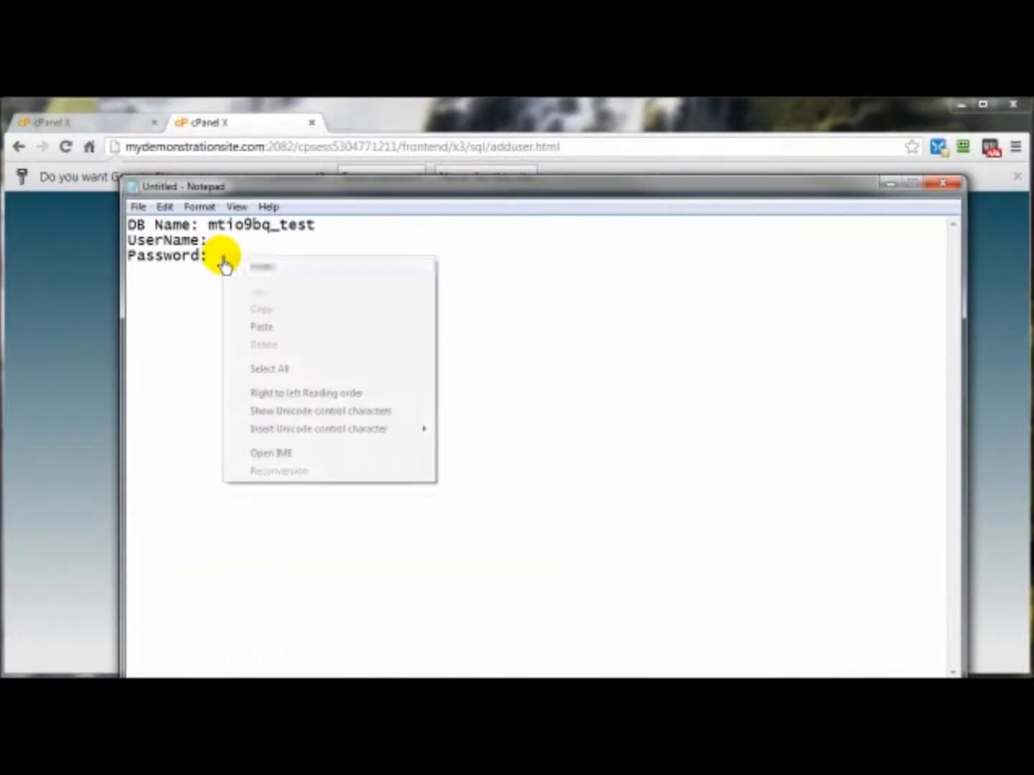
click(288, 328)
drag(295, 193, 295, 412)
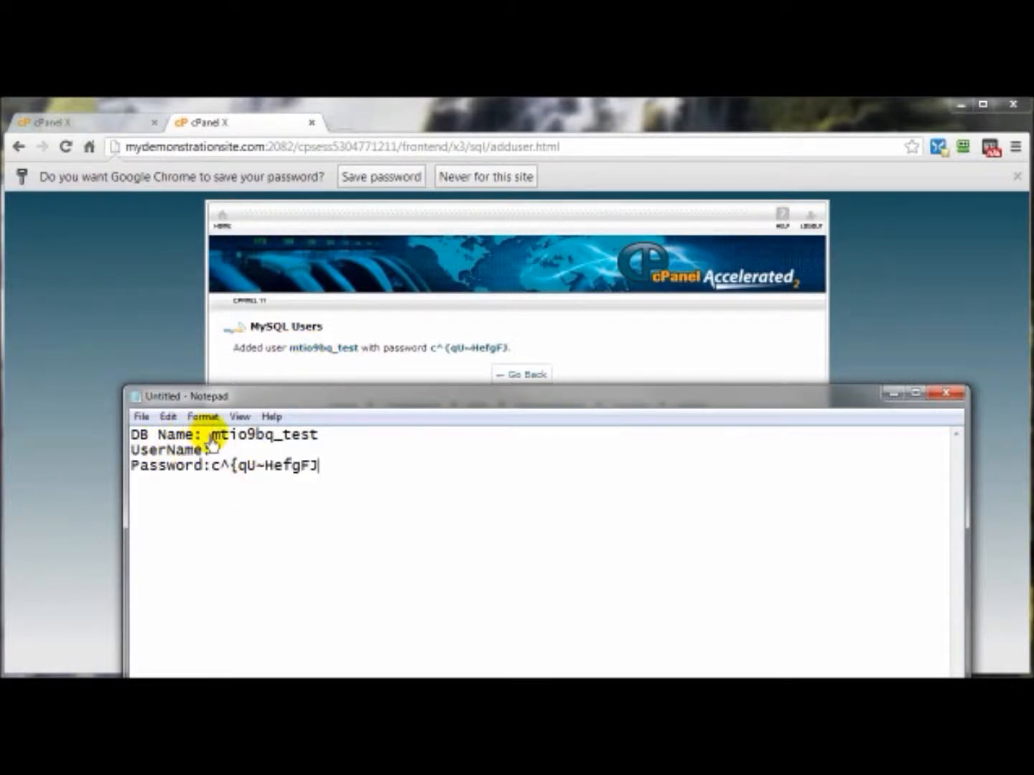
Copy mtio9bq_test from the DB Name line of the note and paste it after "UserName:"
drag(213, 440, 323, 439)
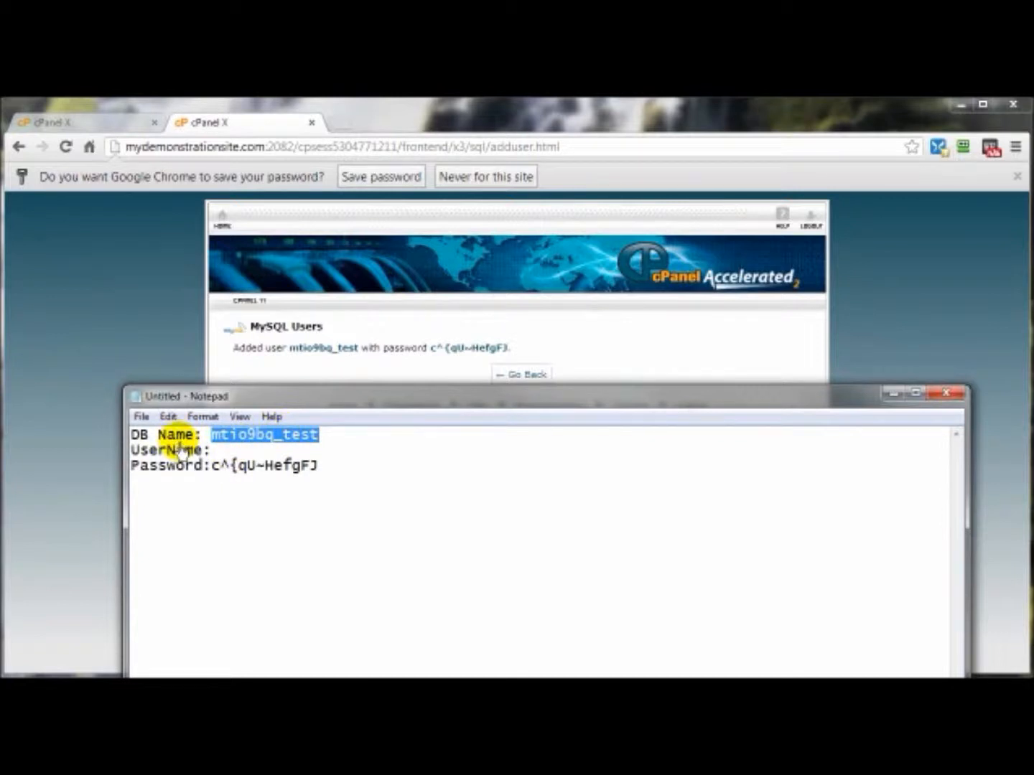
right_click(228, 435)
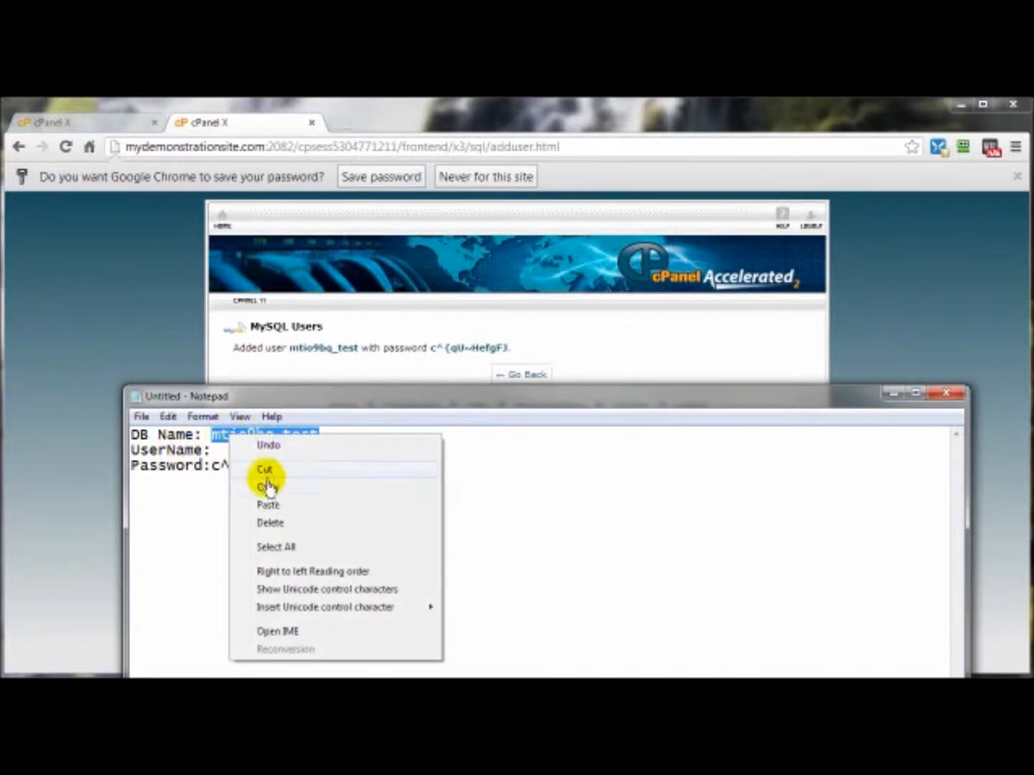
click(267, 488)
click(215, 450)
right_click(224, 457)
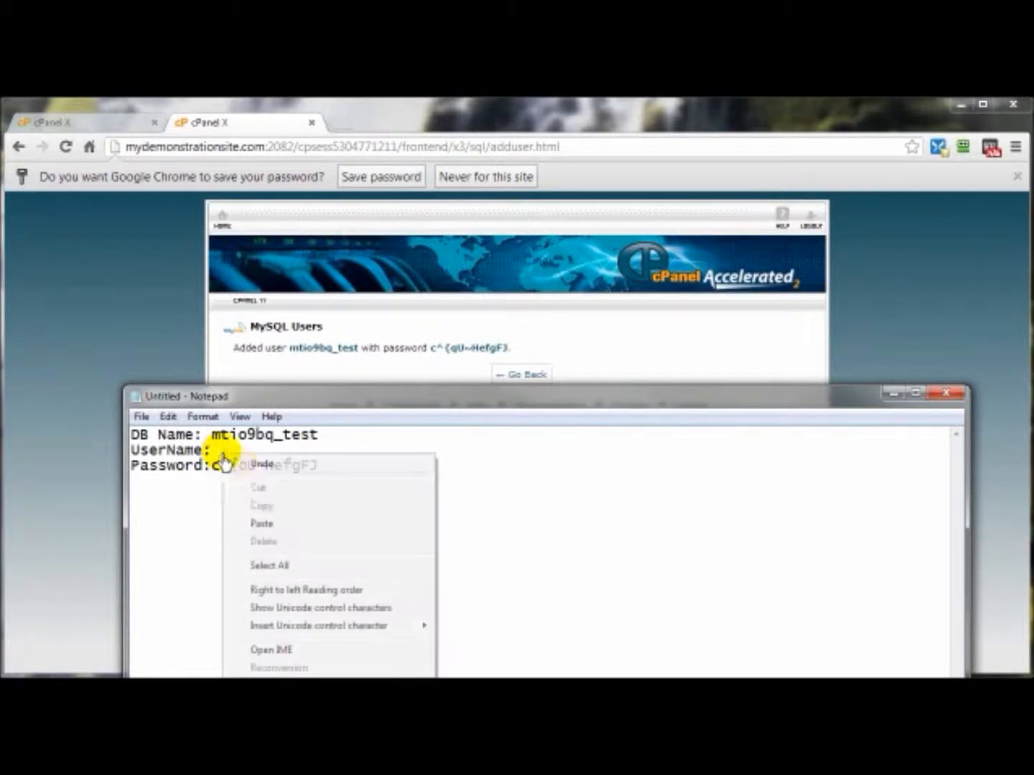
click(262, 524)
Return to the MySQL Databases page in the browser and add the user mtio9bq_test to the database mtio9bq_test
drag(370, 397, 496, 378)
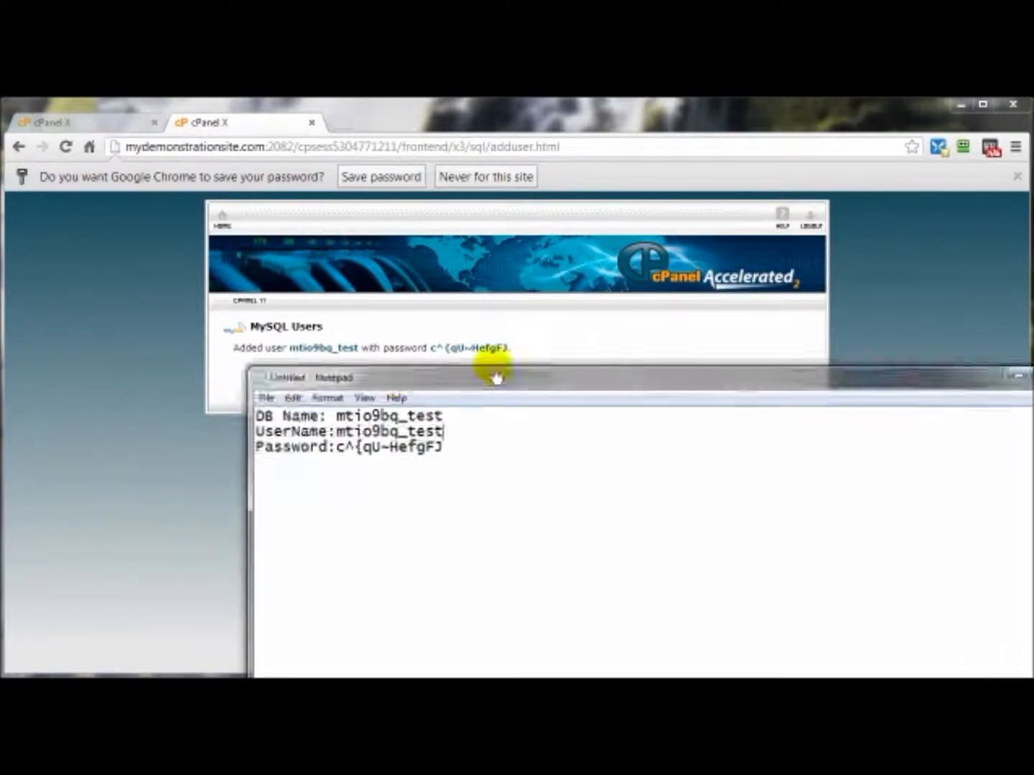
click(493, 361)
click(520, 377)
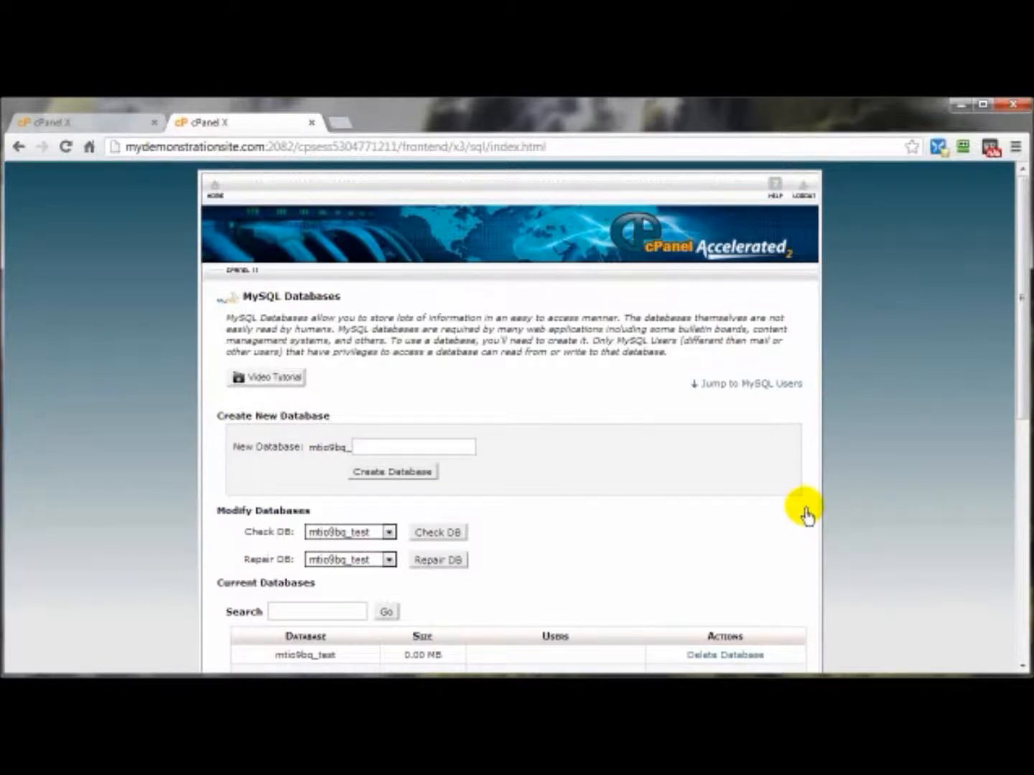
scroll(807, 514, down, 7)
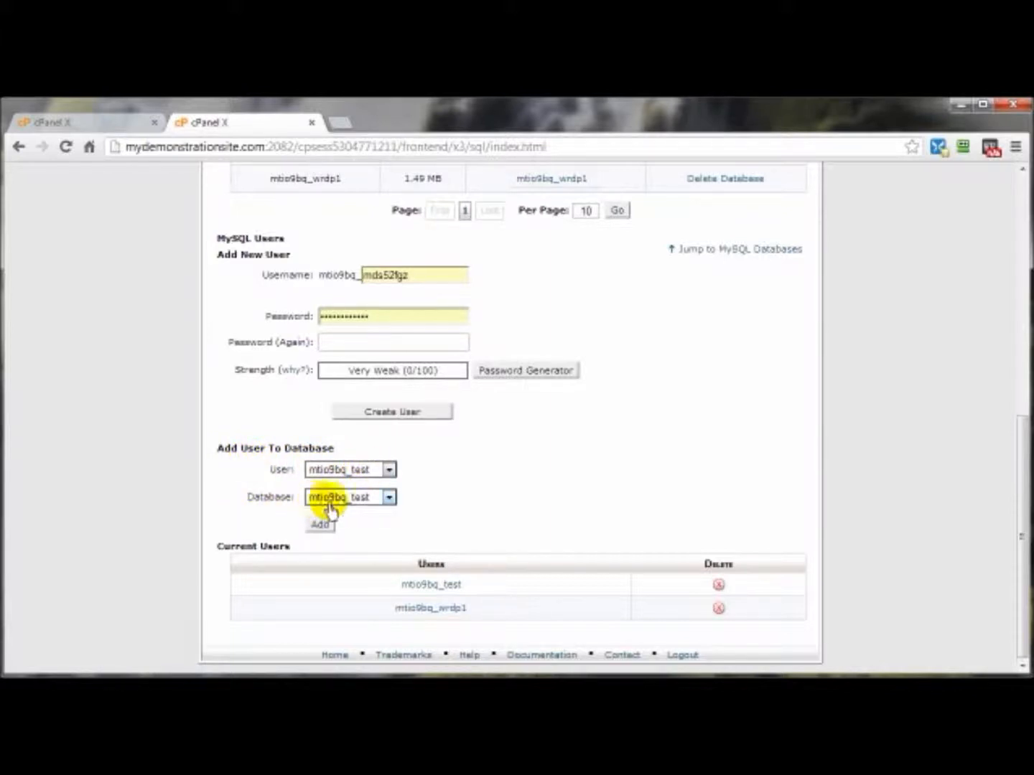
click(323, 529)
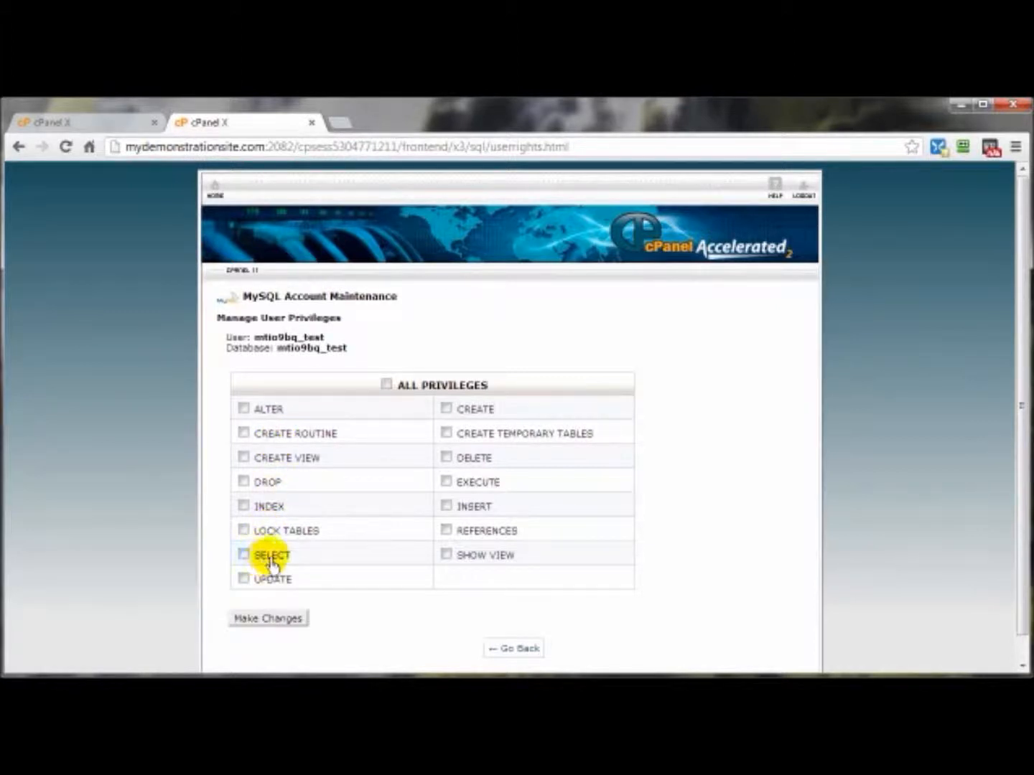
Grant the user ALL PRIVILEGES on the database, apply the changes, and go back to the MySQL Databases page
click(386, 386)
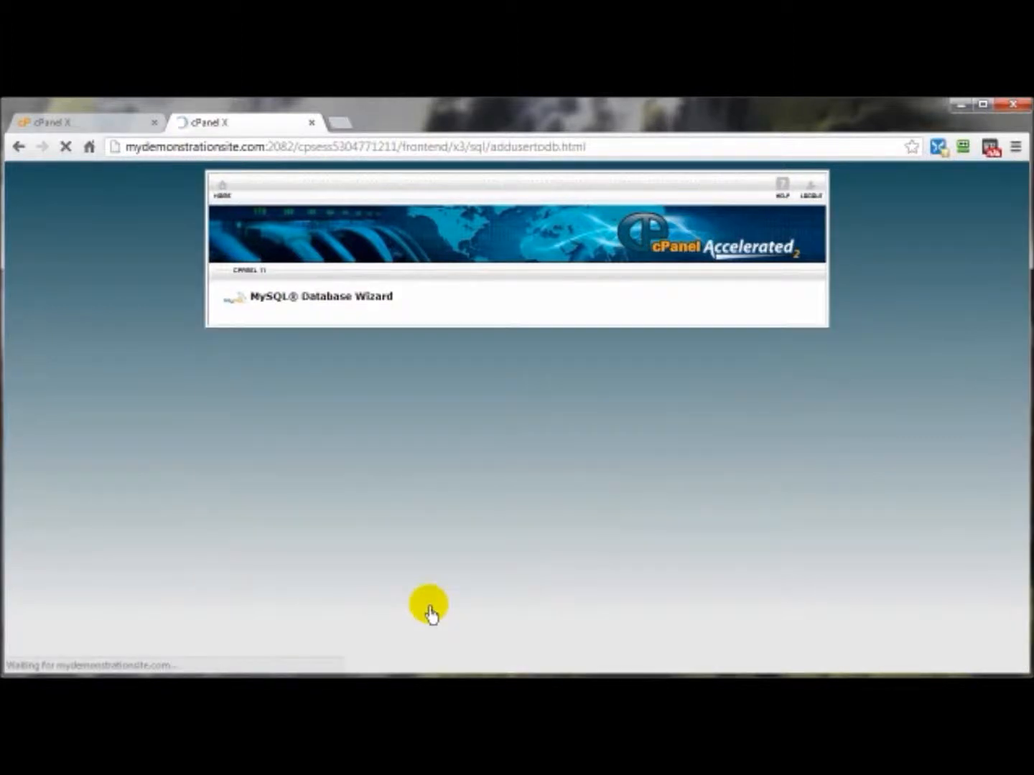
click(520, 353)
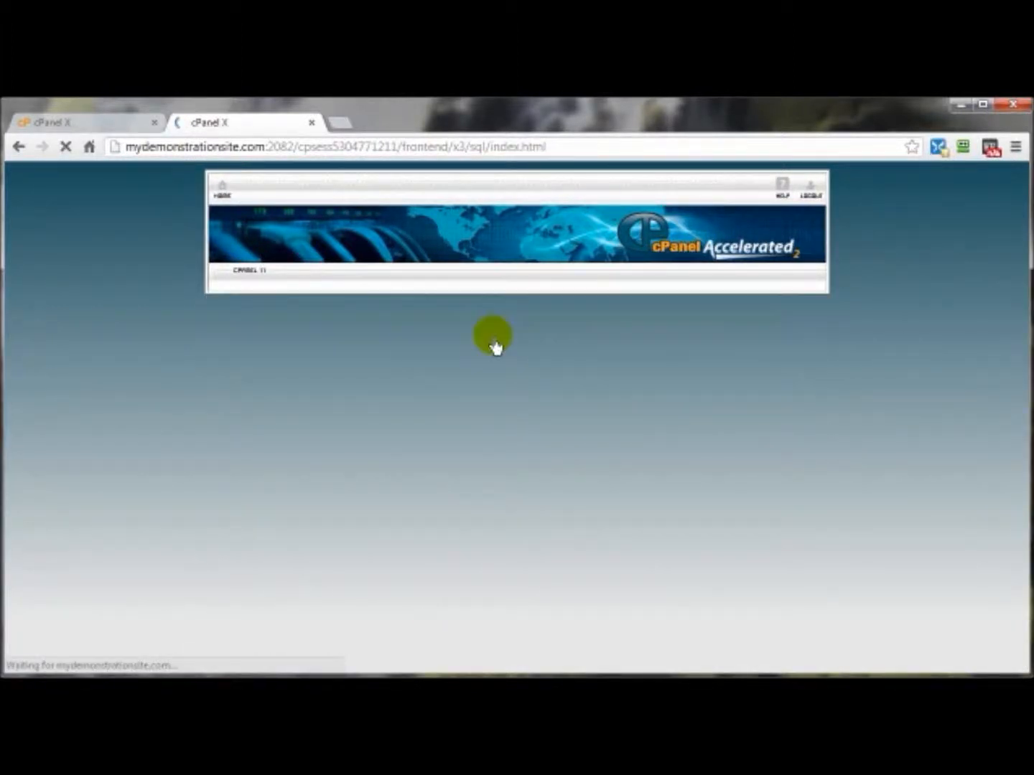
Review the database and user lists, return to the cPanel home page, and open phpMyAdmin from the Databases section
scroll(619, 398, down, 7)
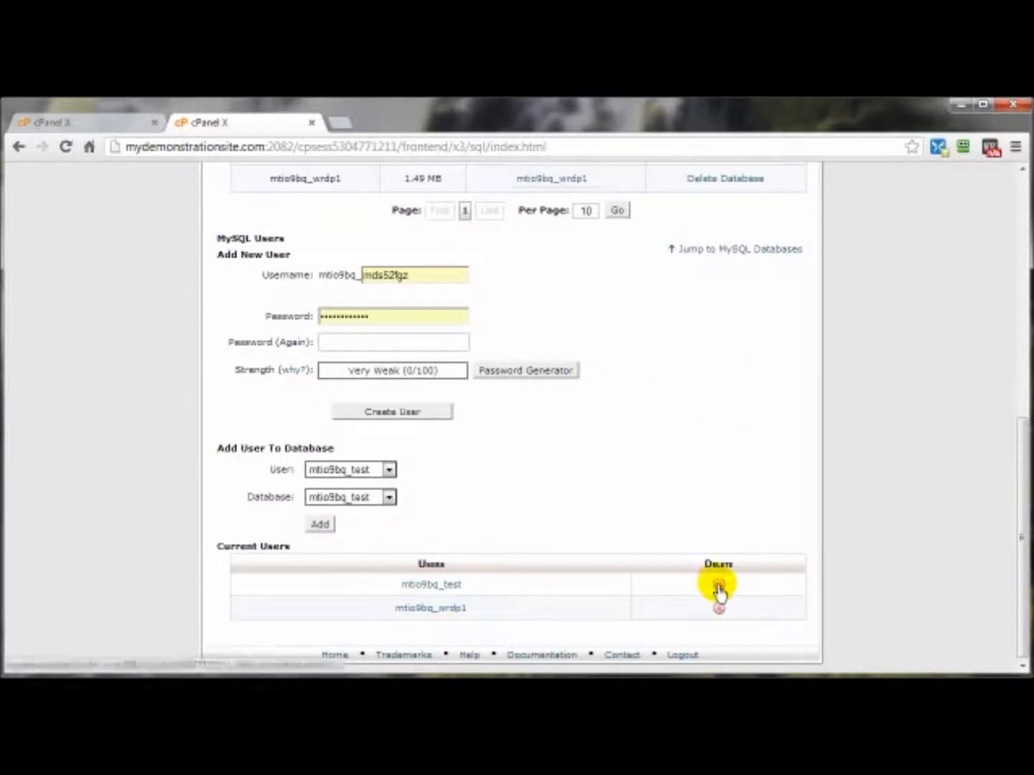
scroll(812, 524, up, 4)
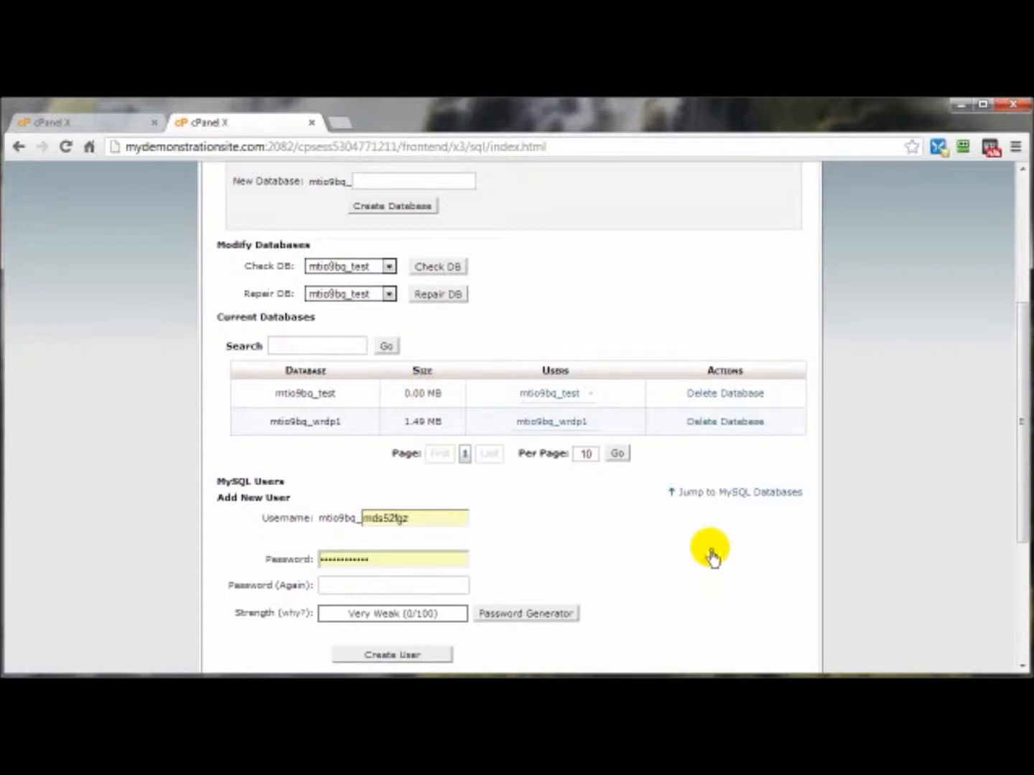
scroll(714, 555, up, 4)
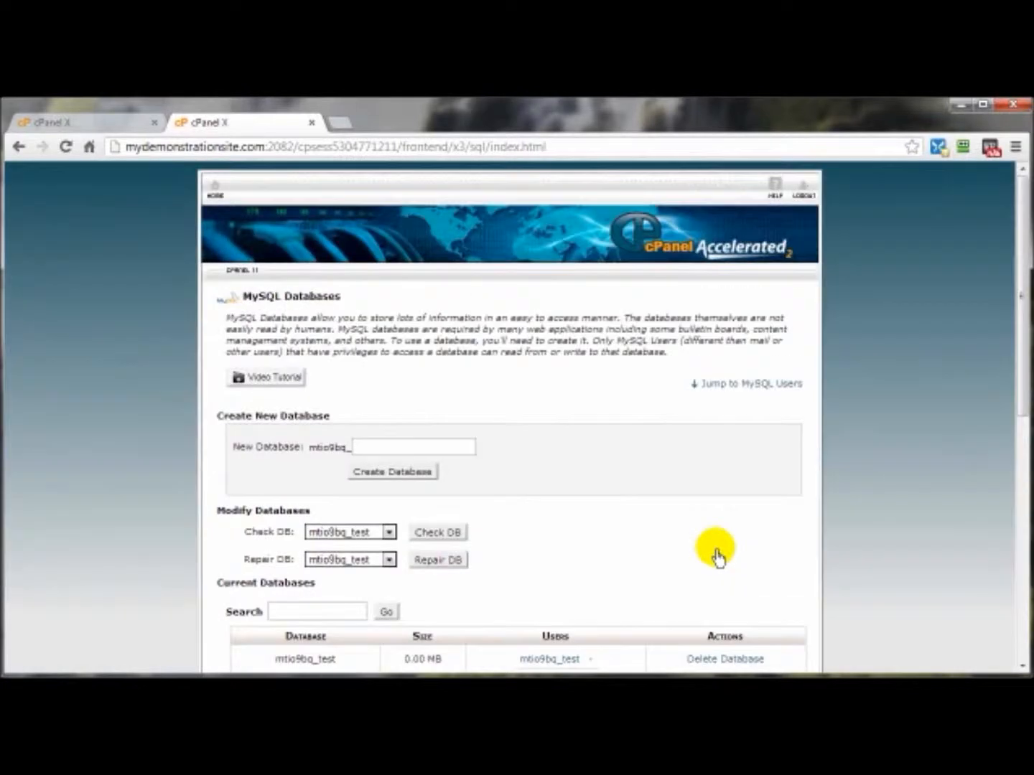
click(214, 189)
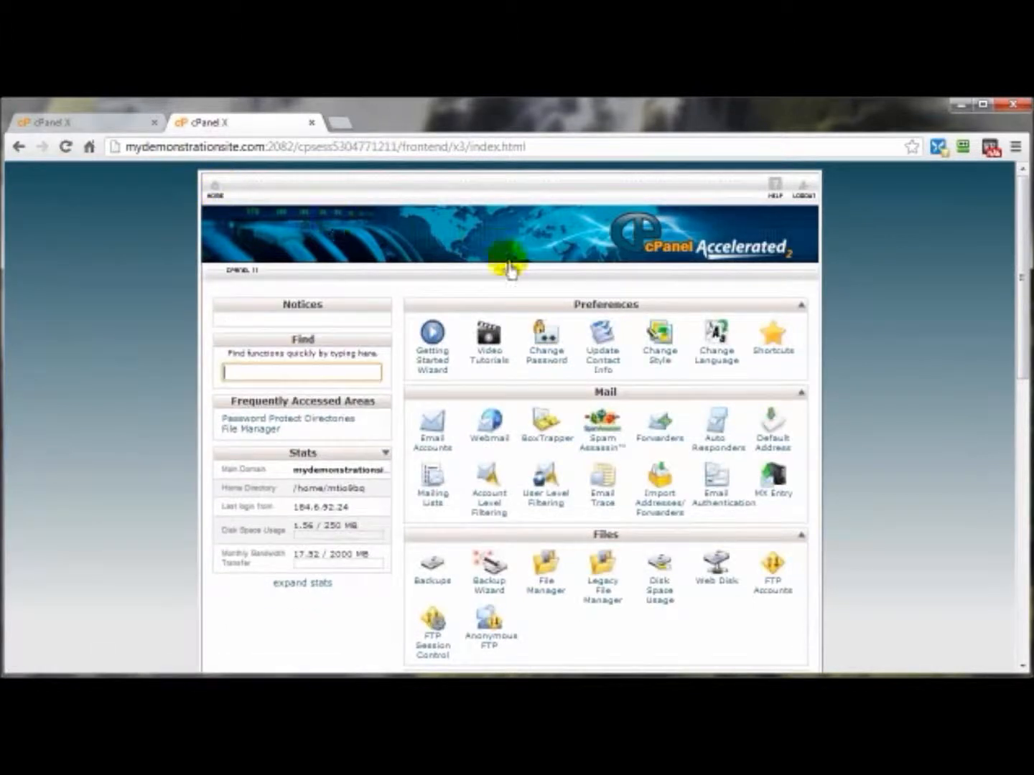
scroll(907, 487, down, 8)
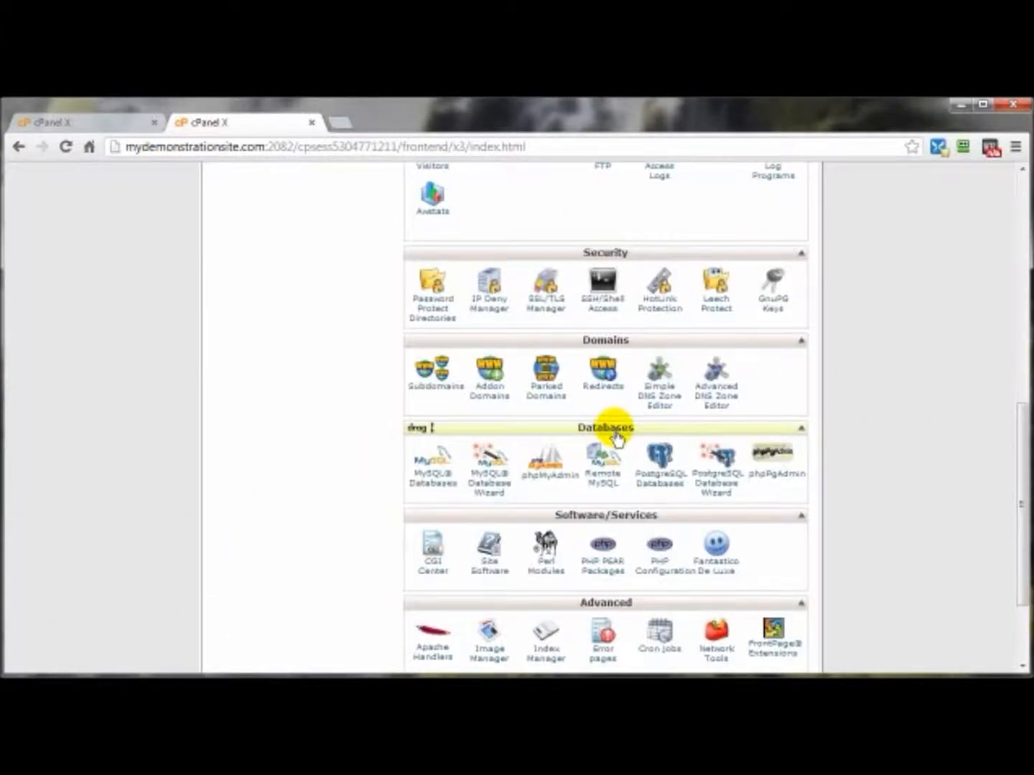
click(554, 481)
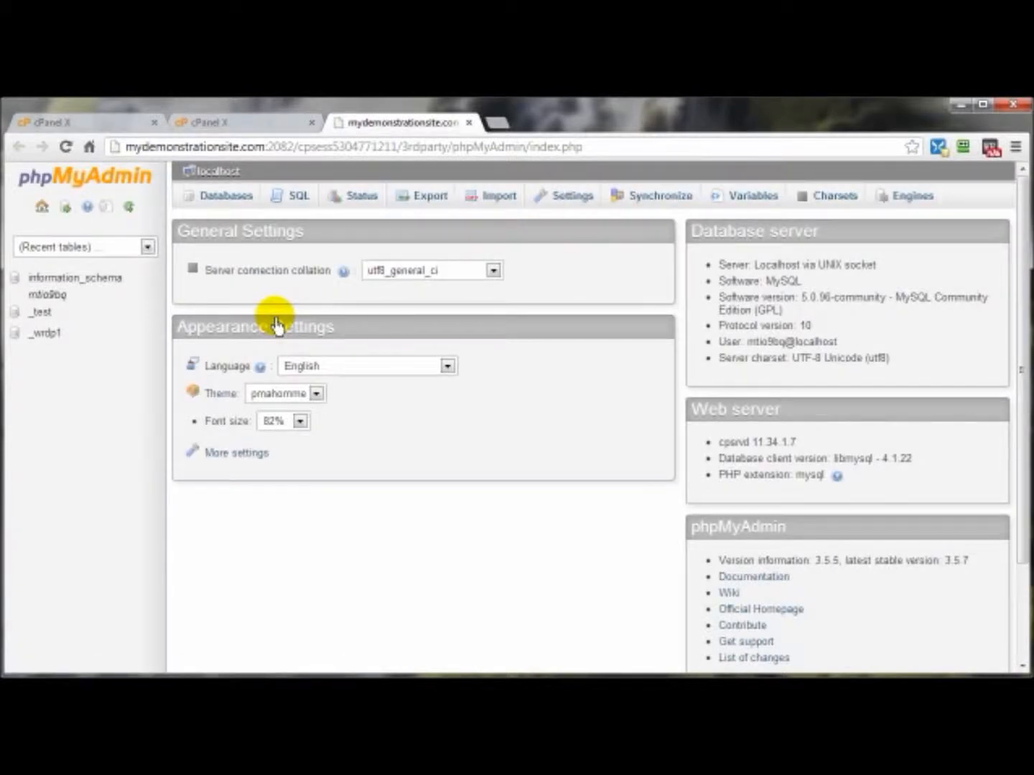
Inspect the tables of the _test and _wrdp1 databases in phpMyAdmin, and go back to the database list
click(41, 316)
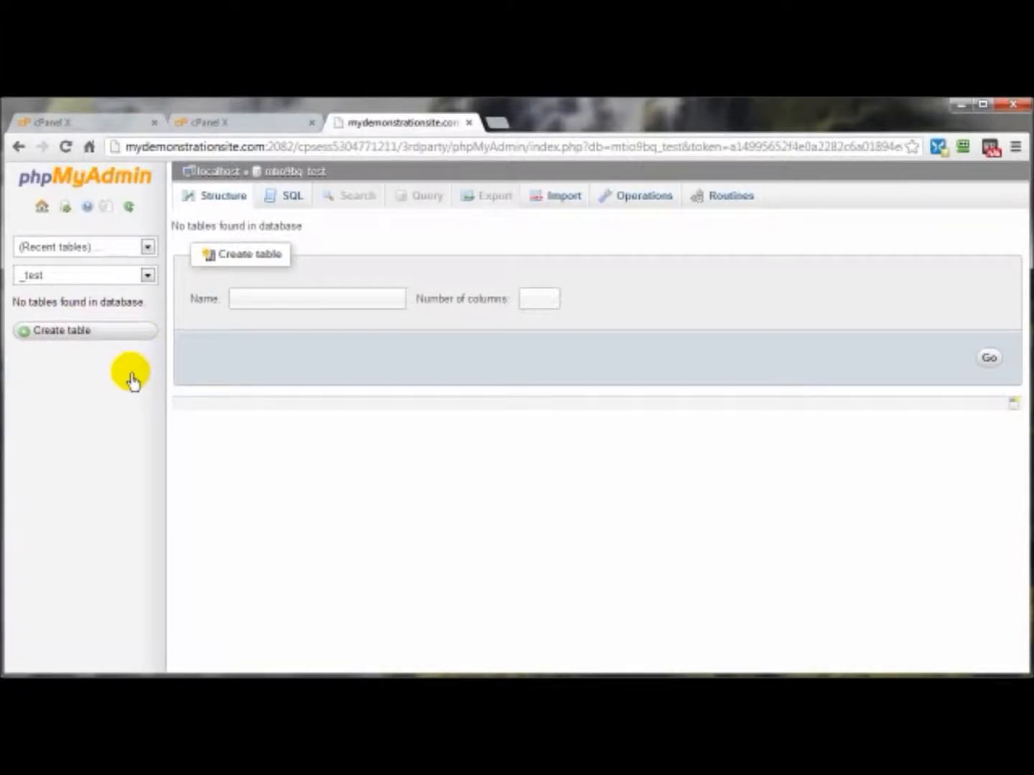
click(17, 149)
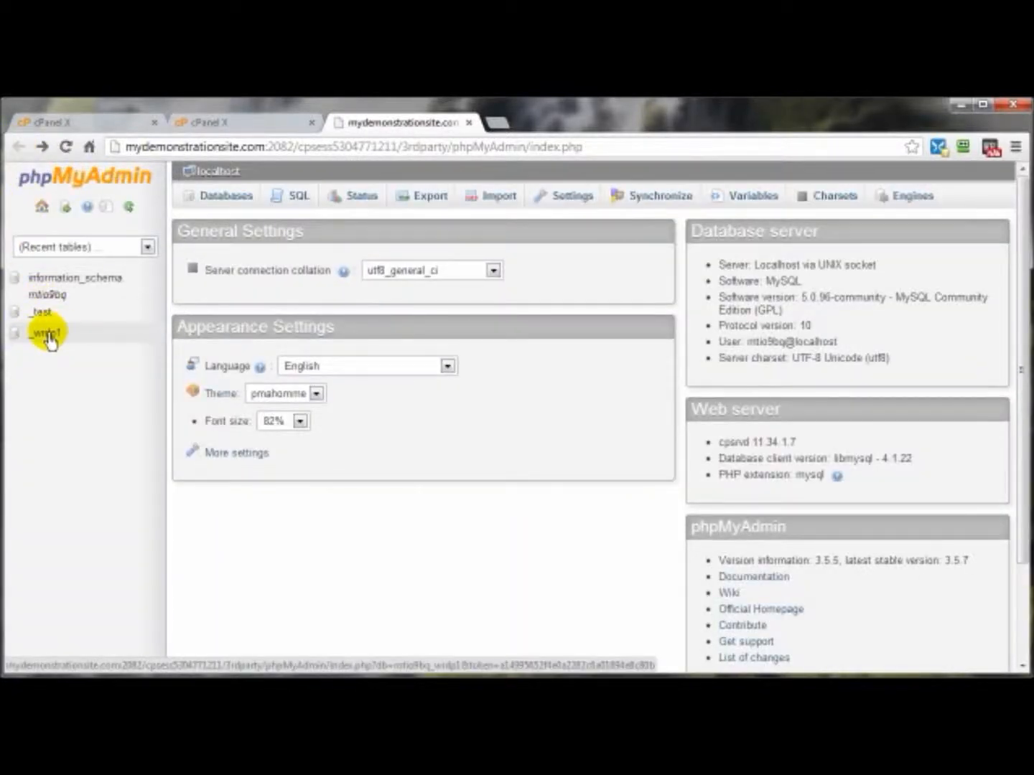
click(46, 334)
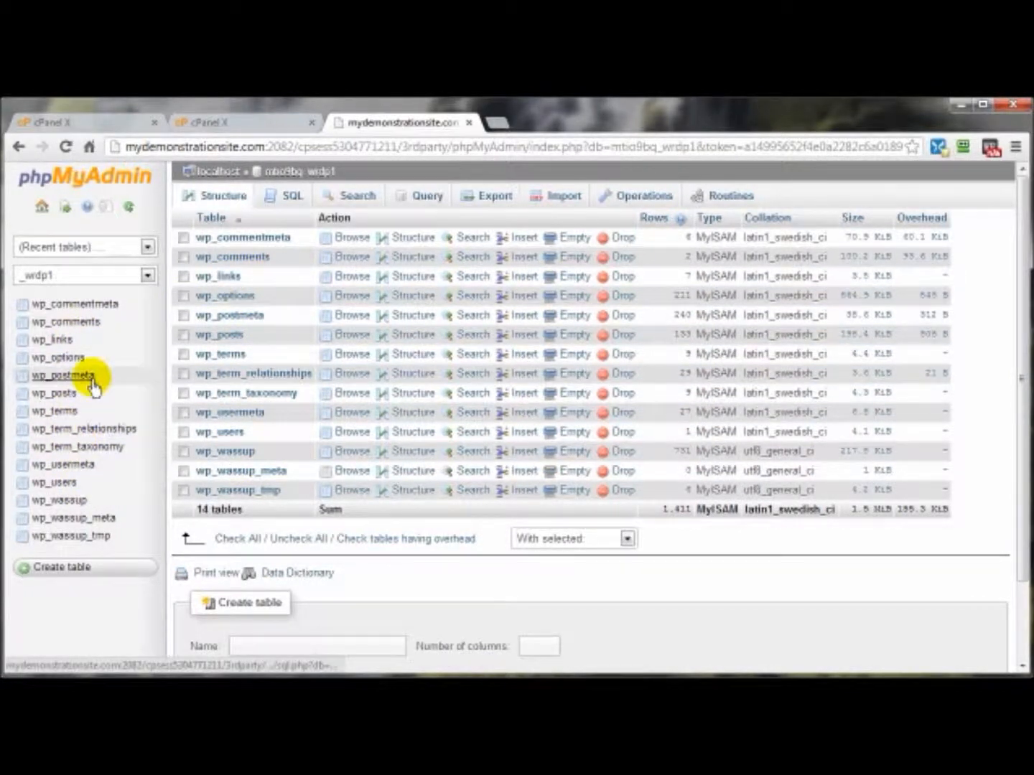
click(18, 146)
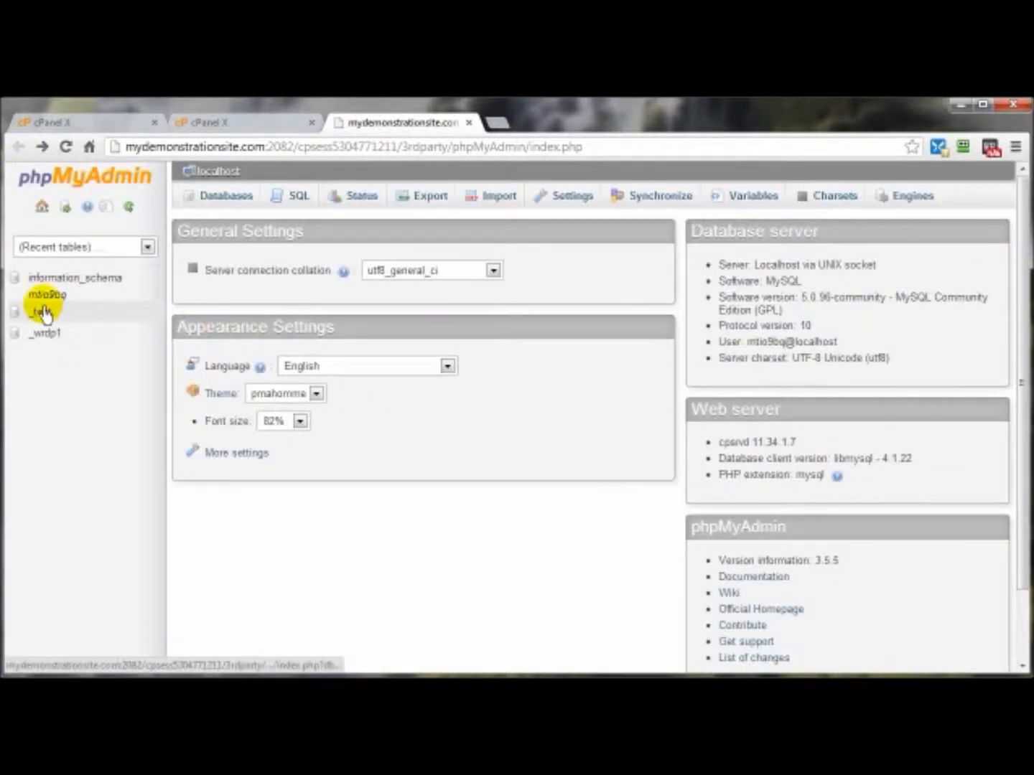
Open the import page for the _test database and check the file format choices, keeping SQL
click(41, 311)
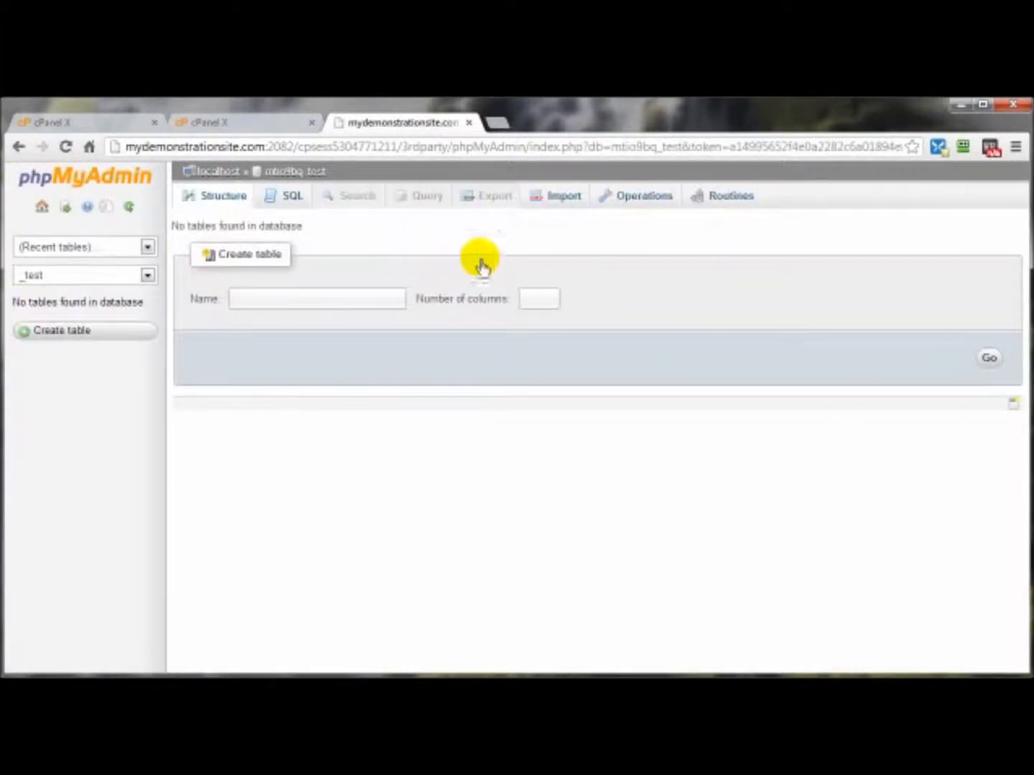
click(560, 199)
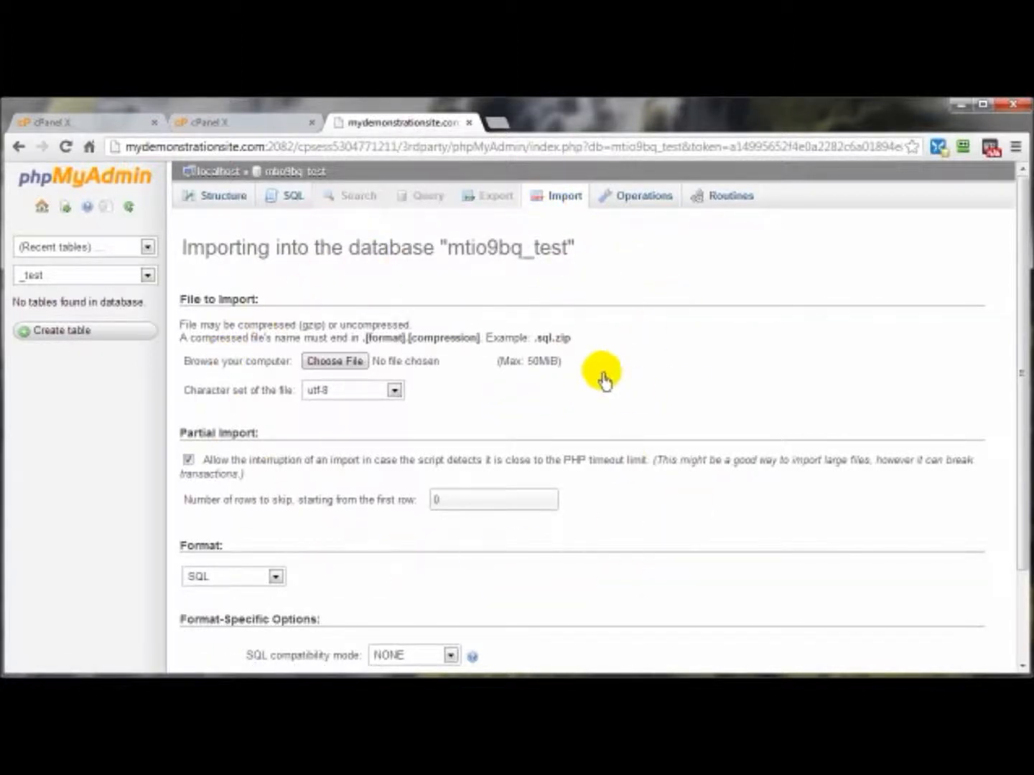
scroll(502, 365, down, 3)
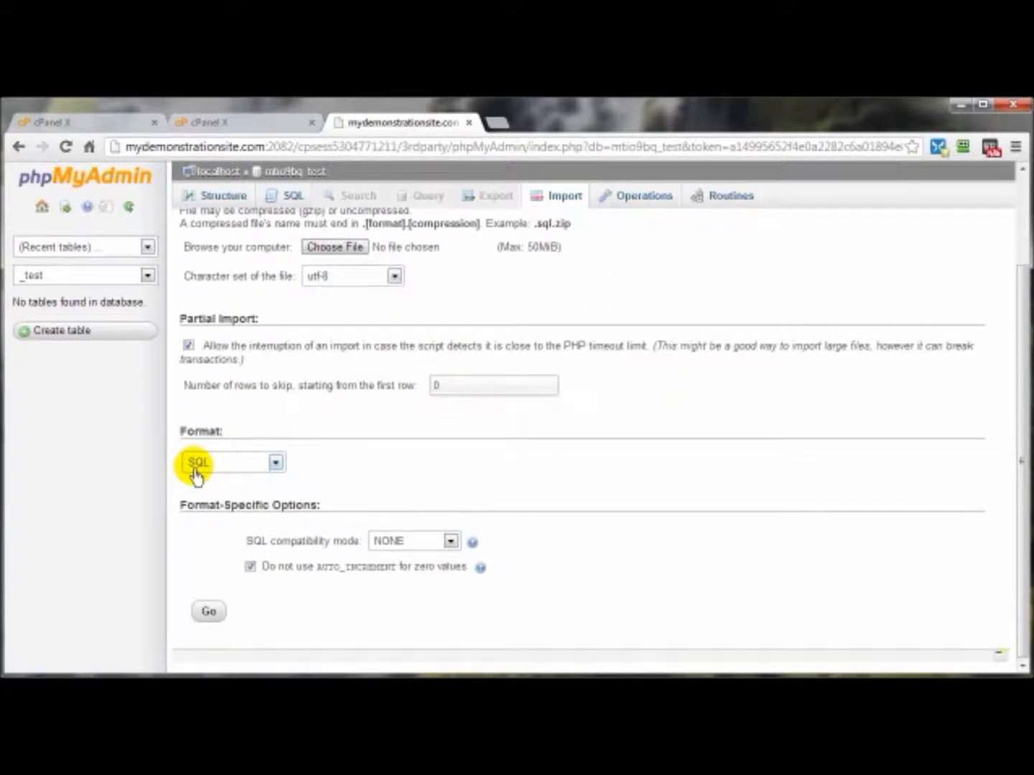
click(274, 465)
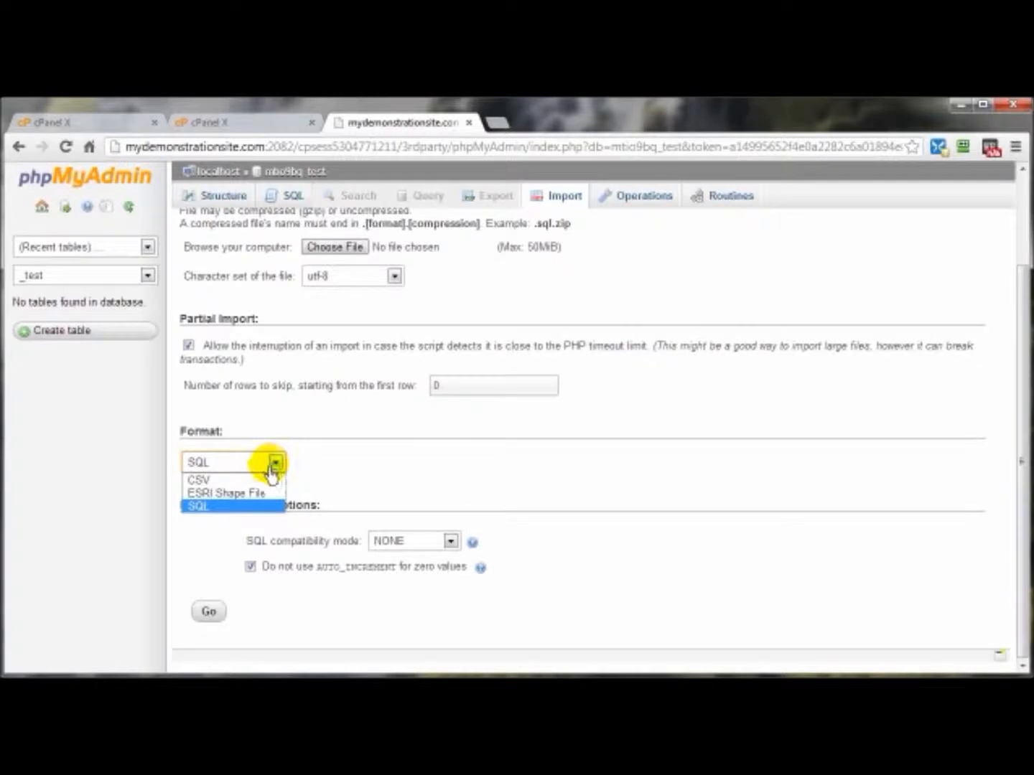
click(367, 458)
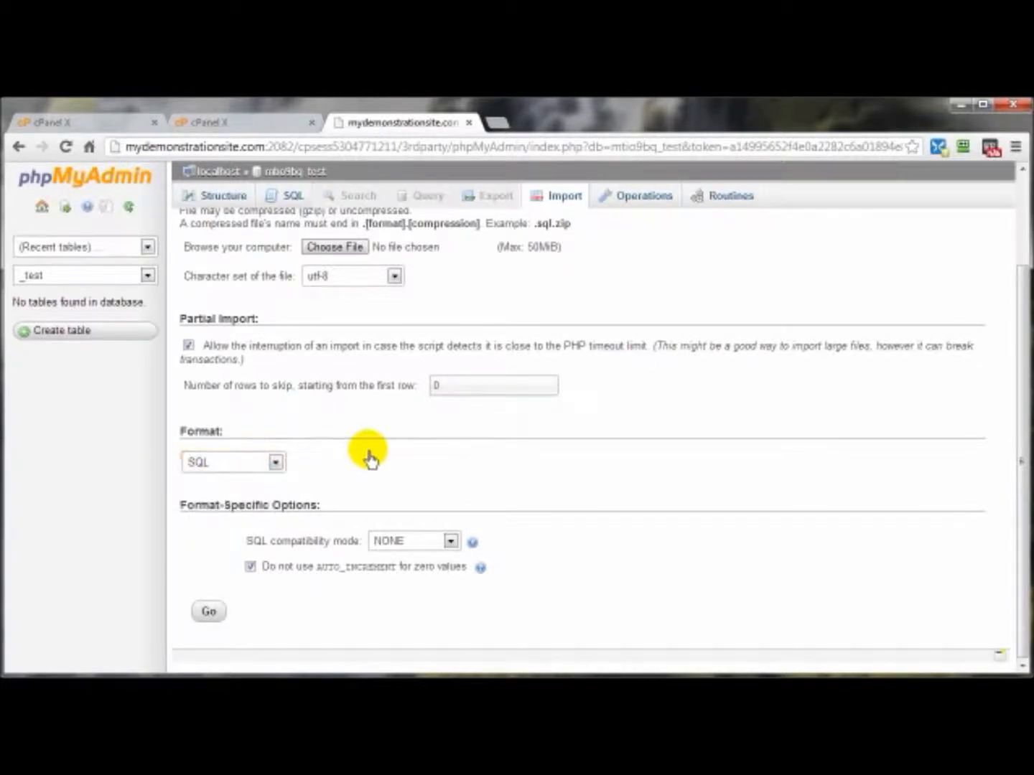
Choose mds52fgz_wrdp1.sql from the Working folder and import it into the mtio9bq_test database
click(327, 251)
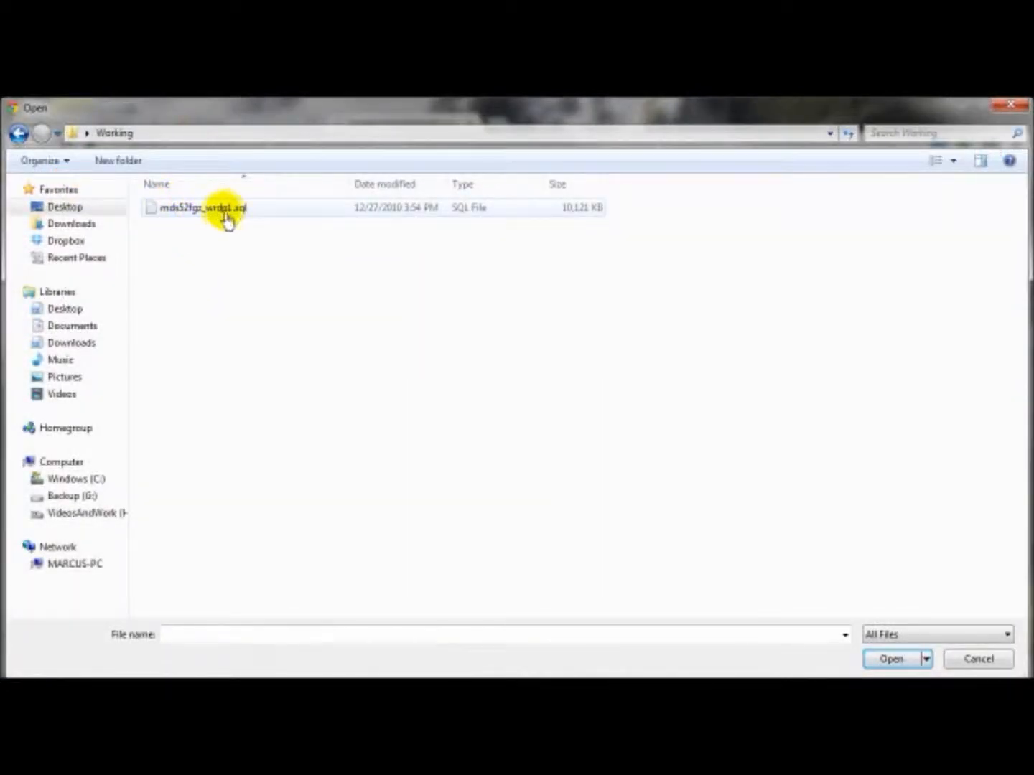
click(219, 211)
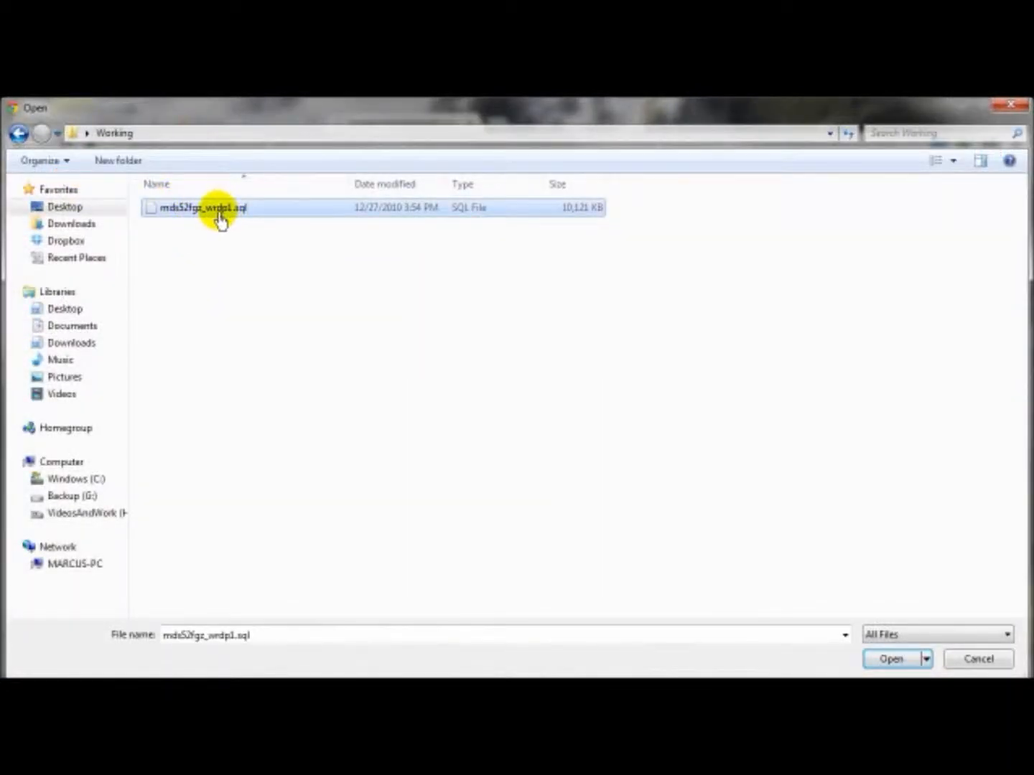
click(892, 659)
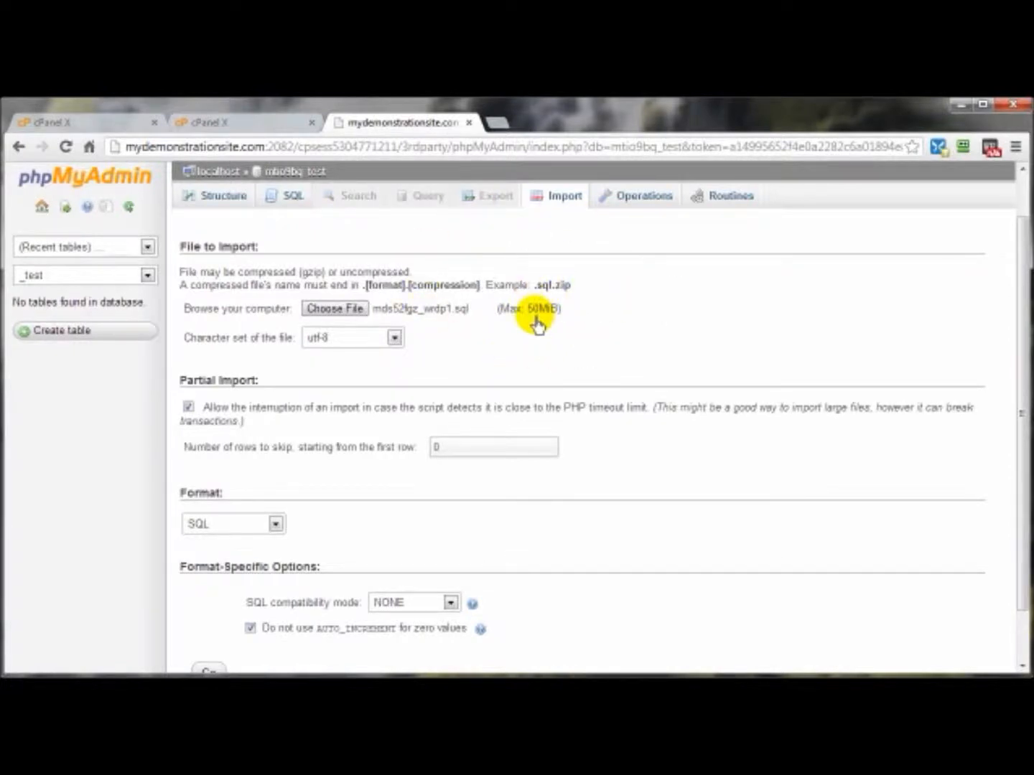
scroll(445, 517, down, 2)
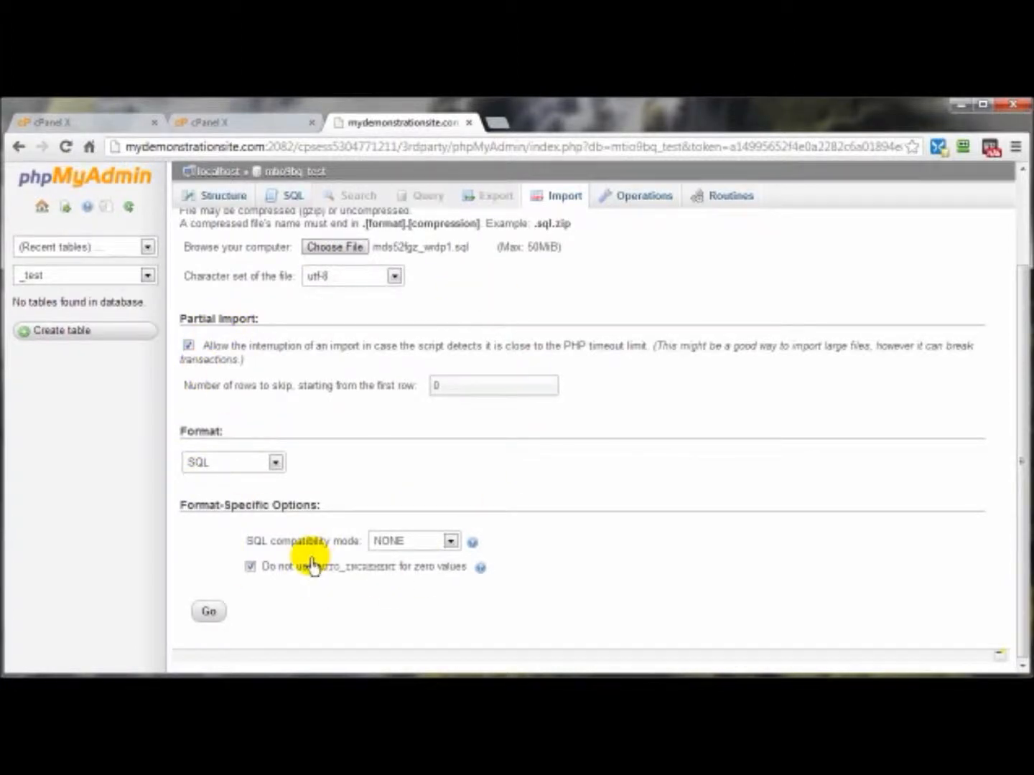
click(207, 622)
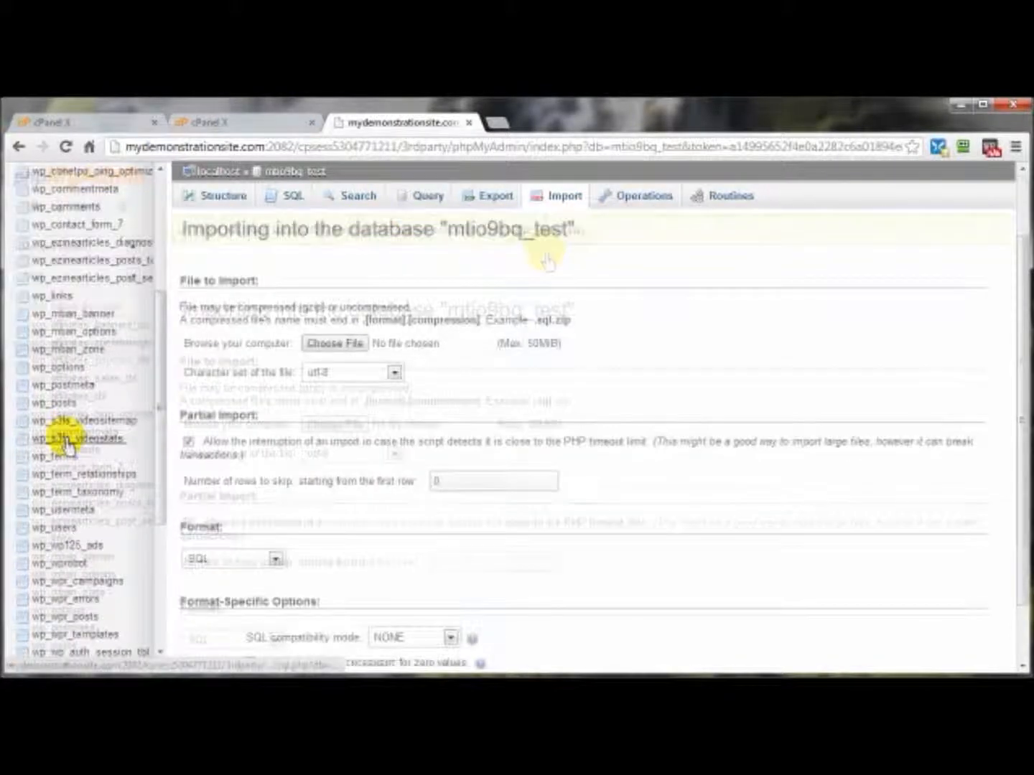
Look through the imported tables of mtio9bq_test in the table list and the database structure
scroll(67, 435, down, 4)
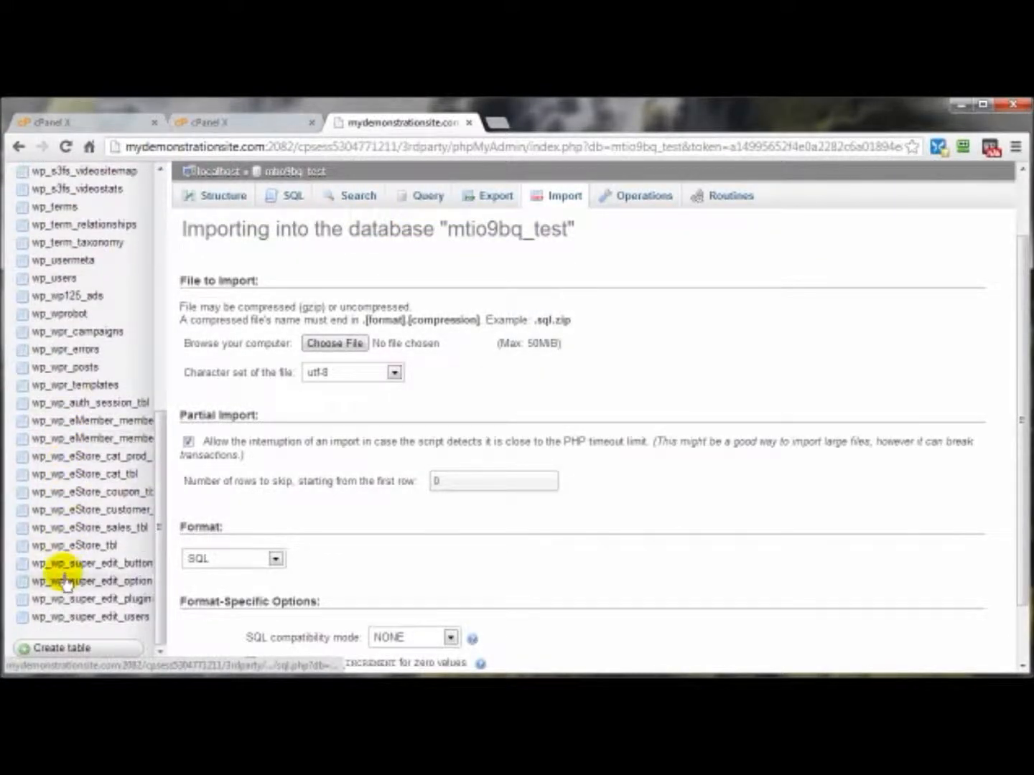
scroll(61, 575, up, 10)
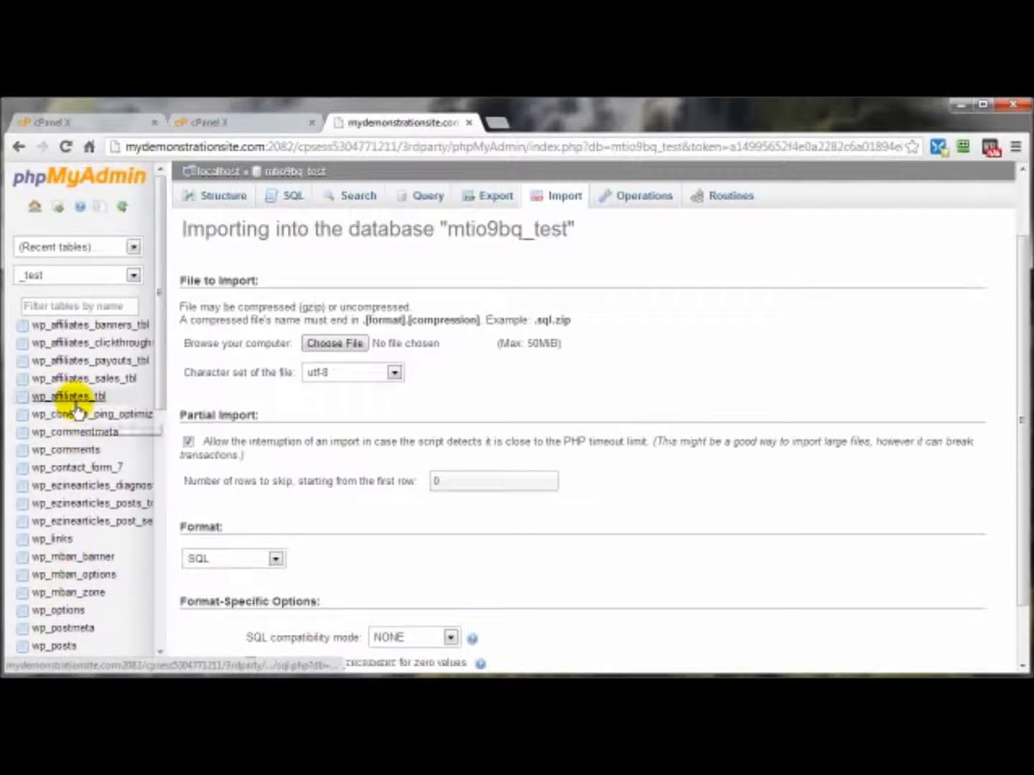
click(210, 197)
scroll(627, 415, down, 10)
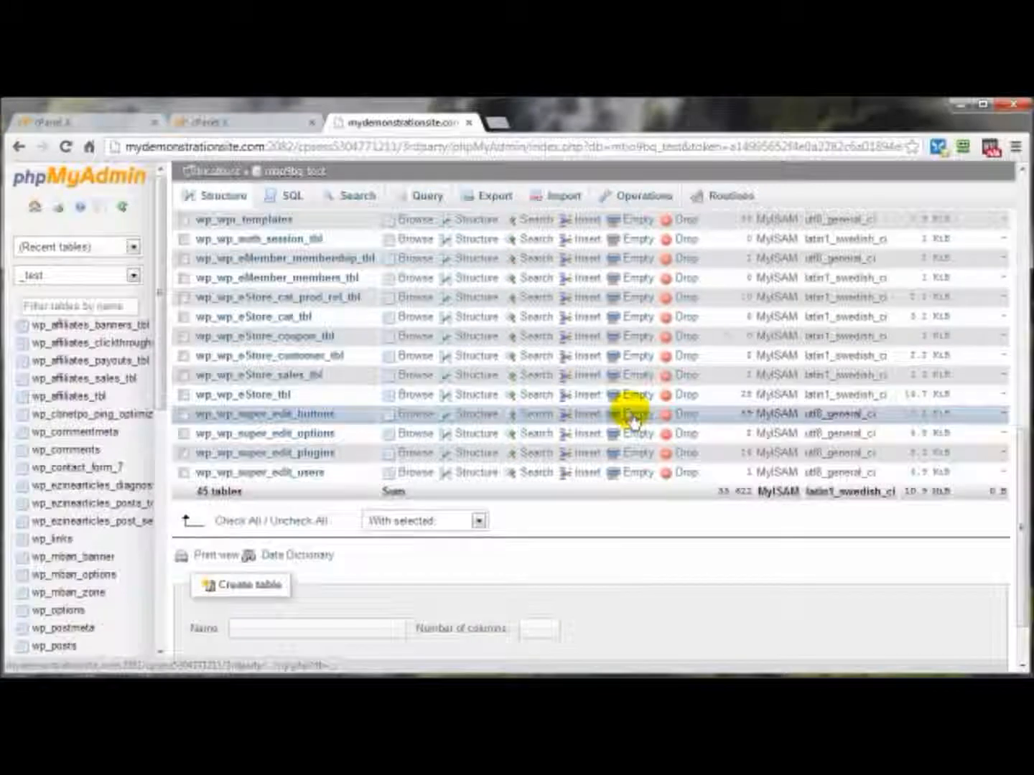
scroll(627, 415, up, 10)
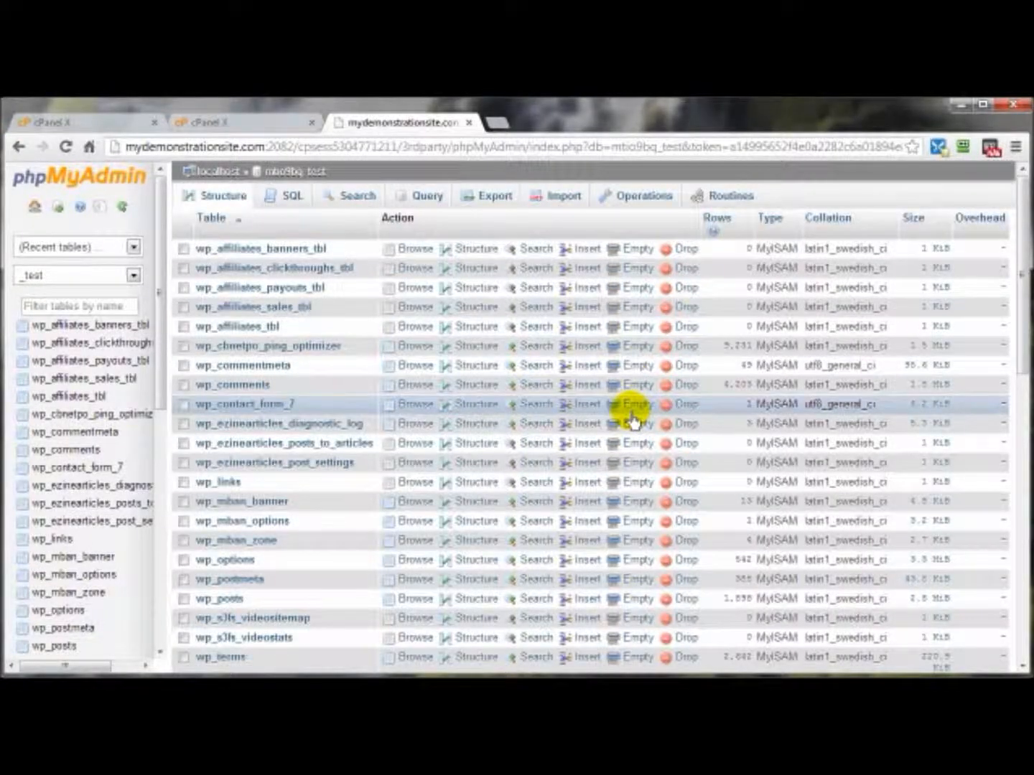